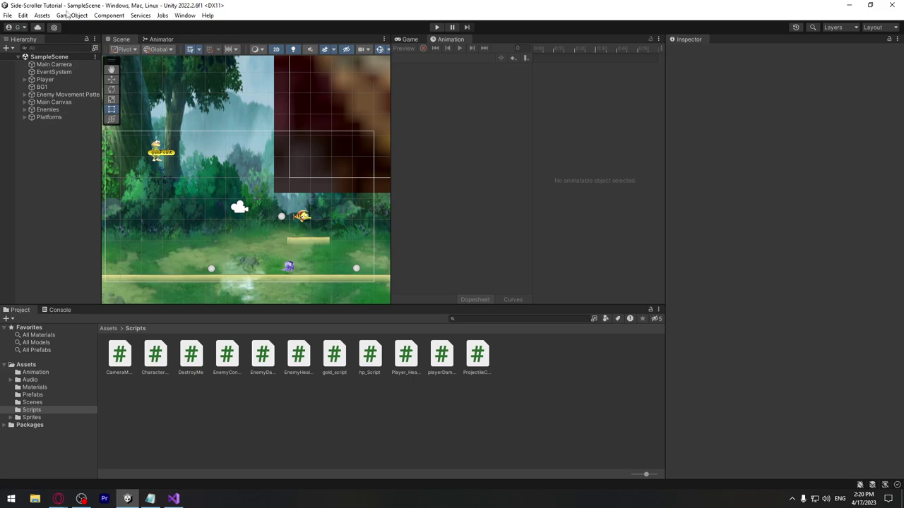
# Create a Screen Space - Overlay canvas named PauseMenu in the SampleScene hierarchy.
pyautogui.rightClick(45, 154)
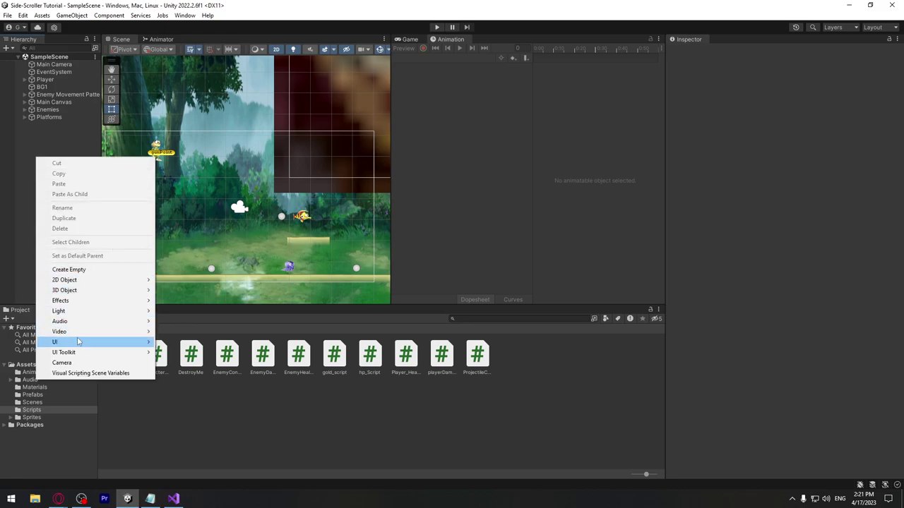
pyautogui.press('Escape')
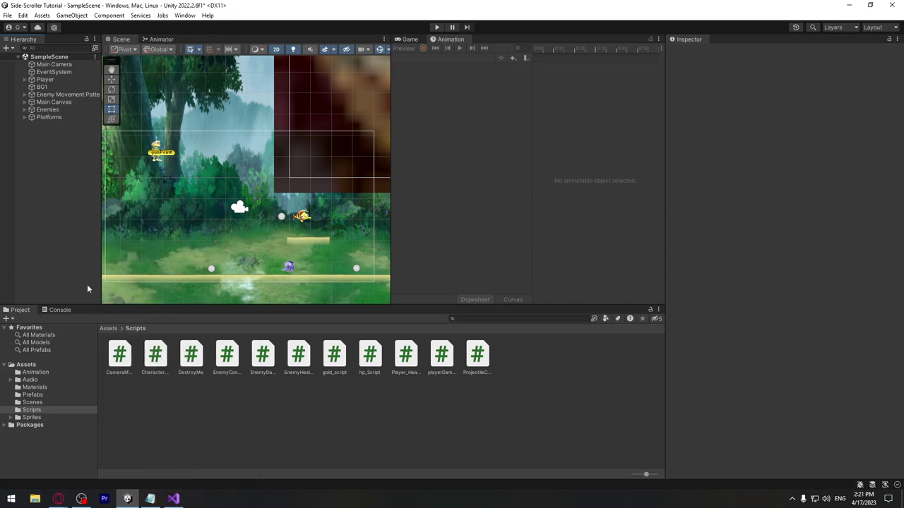
pyautogui.write('Pause')
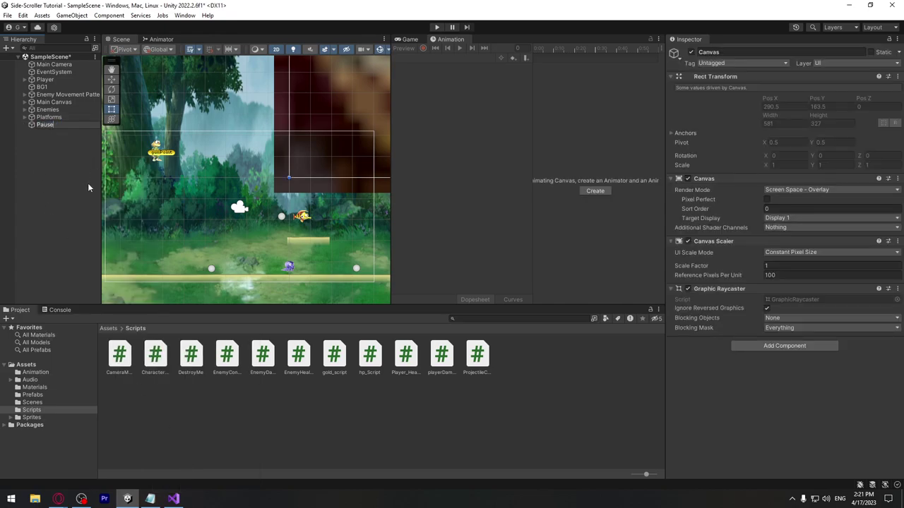
pyautogui.write('Menu')
pyautogui.press('Return')
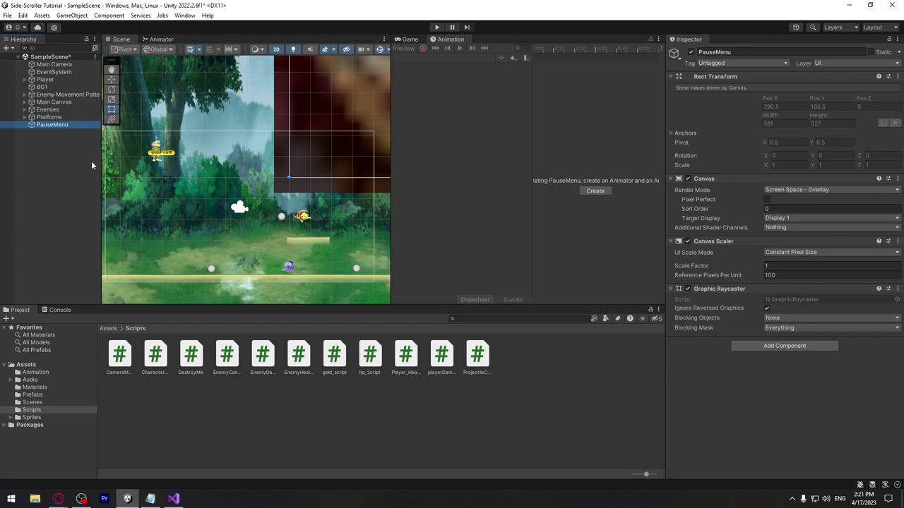
pyautogui.rightClick(55, 125)
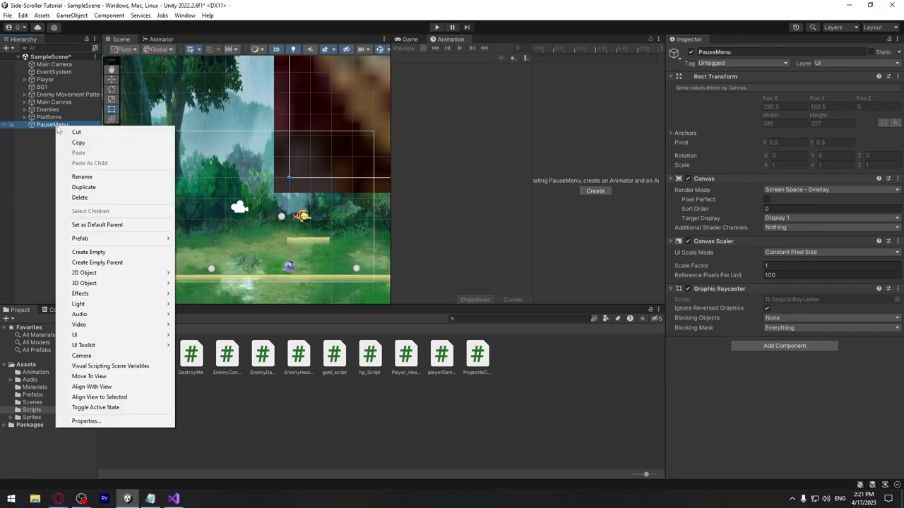
pyautogui.moveTo(134, 338)
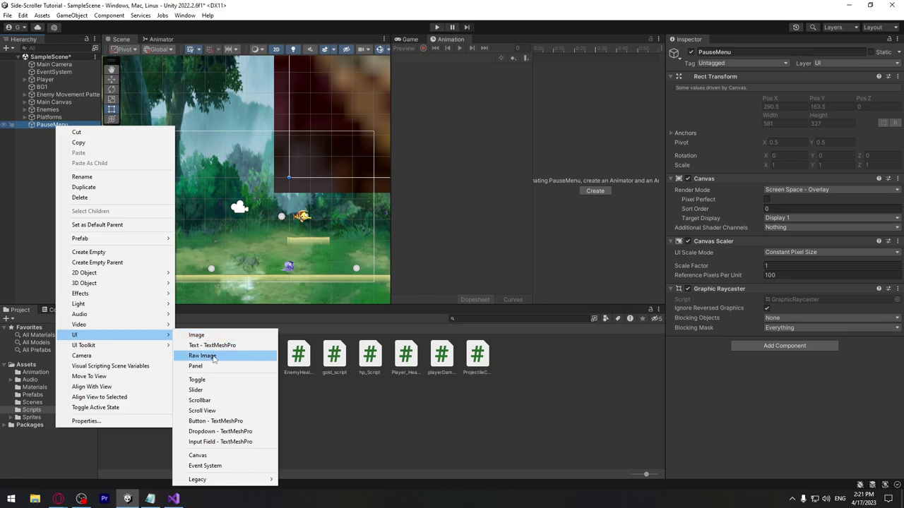
# Add a UI Image inside PauseMenu and name it Overlay.
pyautogui.click(205, 339)
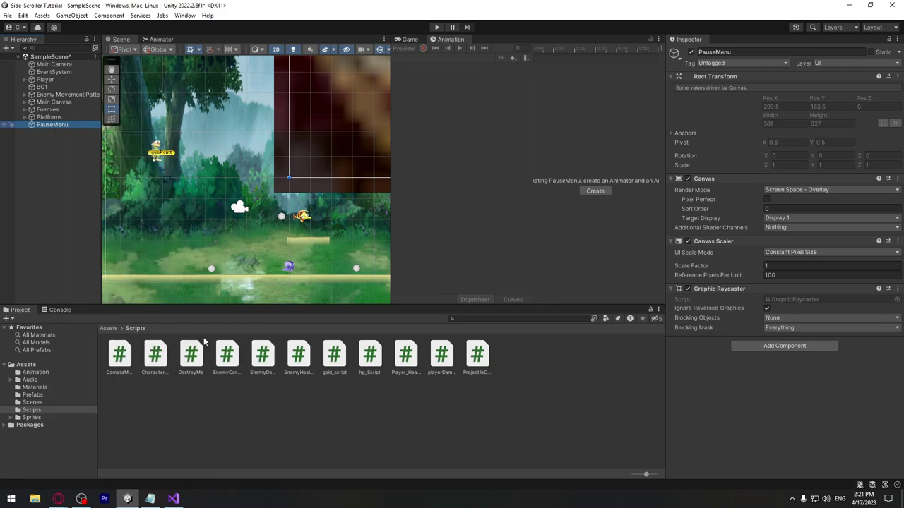
pyautogui.press('f')
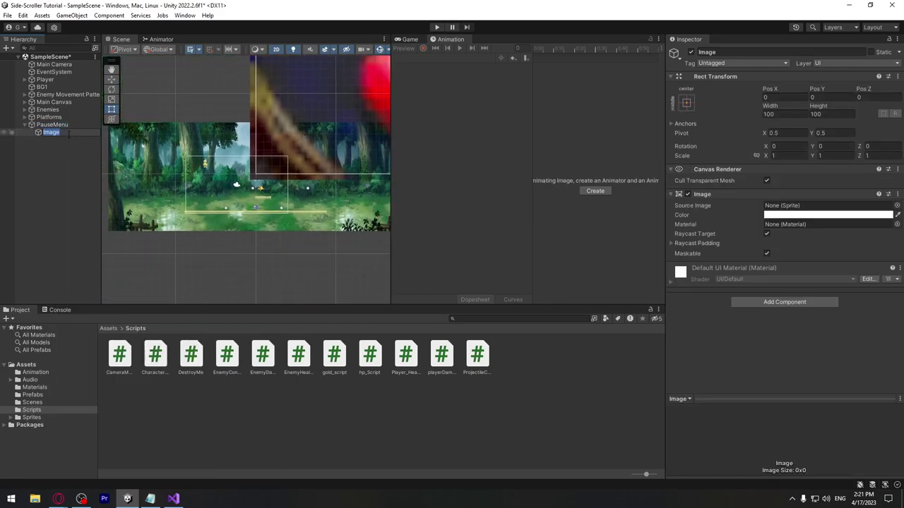
pyautogui.write('Ovwer')
pyautogui.write('lay')
pyautogui.hotkey('ctrl', 'a')
pyautogui.write('Overlay')
pyautogui.press('Return')
# Stretch the Overlay to fill the canvas at 581 by 327, with the Game view shown.
pyautogui.scroll(-5, 382, 256)
pyautogui.scroll(-3, 343, 239)
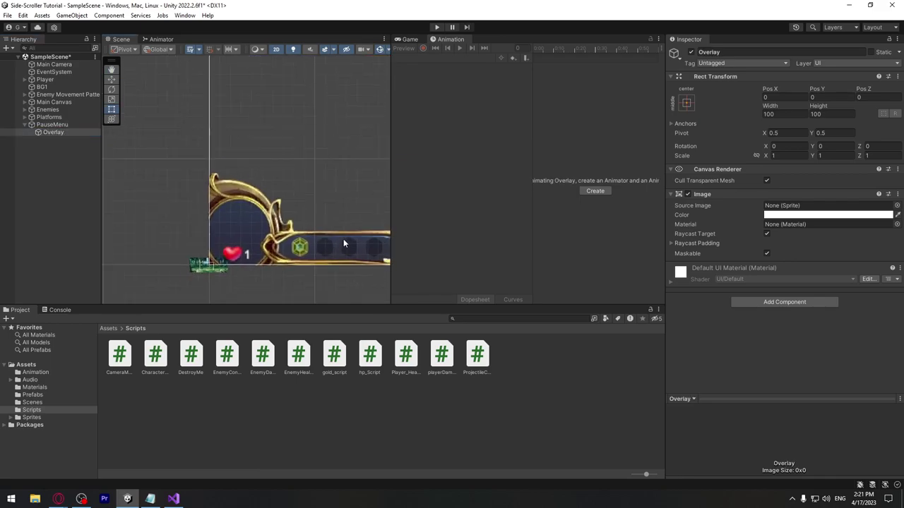
pyautogui.scroll(-3, 344, 243)
pyautogui.scroll(-3, 369, 233)
pyautogui.scroll(-2, 313, 179)
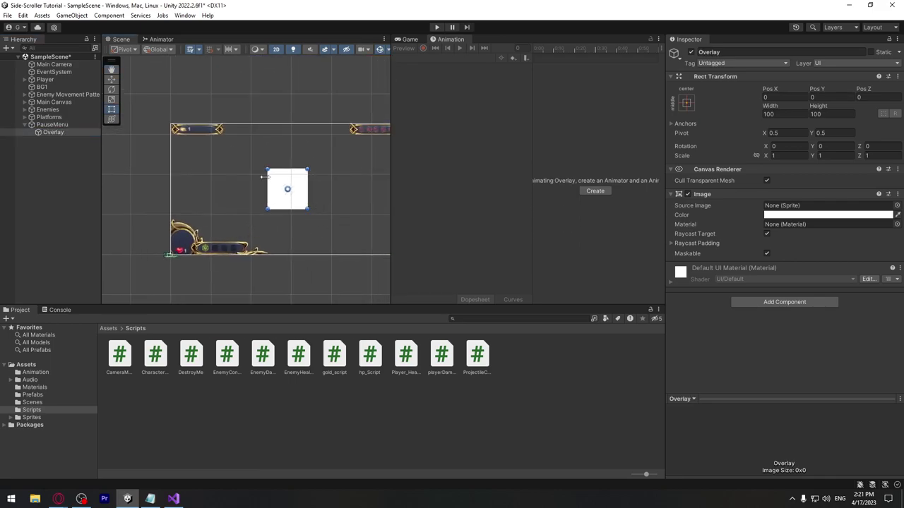
pyautogui.moveTo(290, 209); pyautogui.dragTo(277, 199, button='middle')
pyautogui.moveTo(254, 200); pyautogui.dragTo(158, 248)
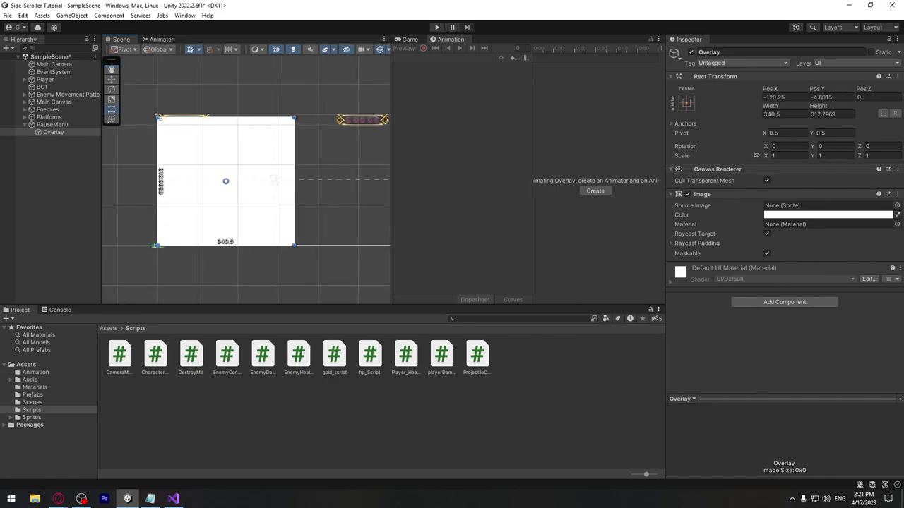
pyautogui.moveTo(330, 113); pyautogui.dragTo(268, 113, button='middle')
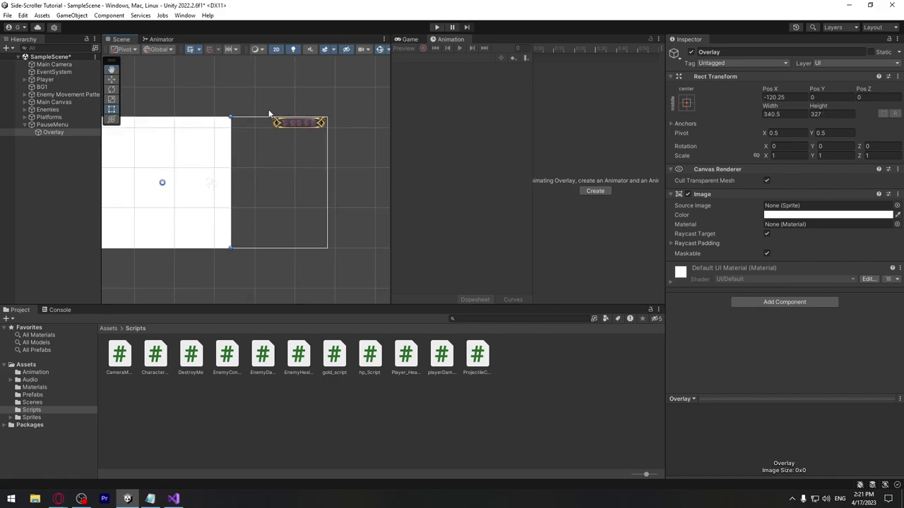
pyautogui.click(409, 39)
pyautogui.moveTo(237, 118); pyautogui.dragTo(322, 115)
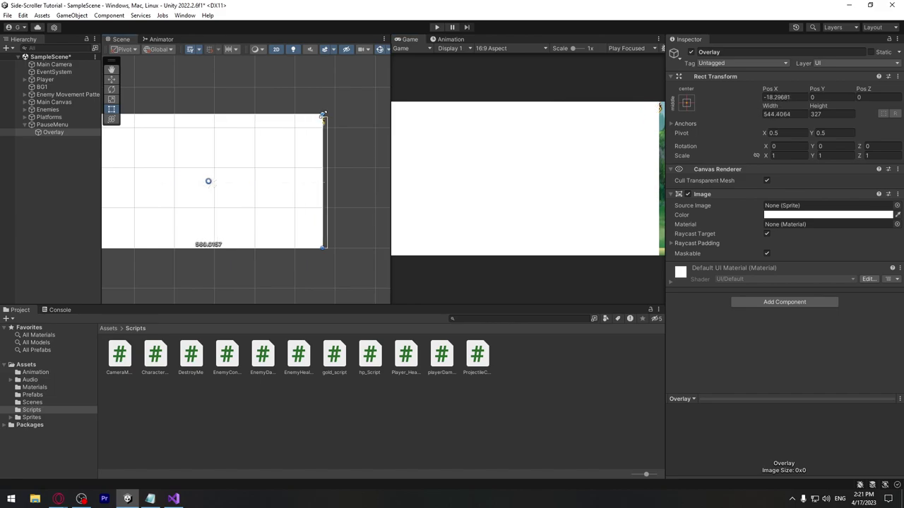
pyautogui.moveTo(242, 233)
pyautogui.mouseDown(button='middle')
pyautogui.moveTo(292, 236)
pyautogui.moveTo(285, 234)
pyautogui.mouseUp(button='middle')
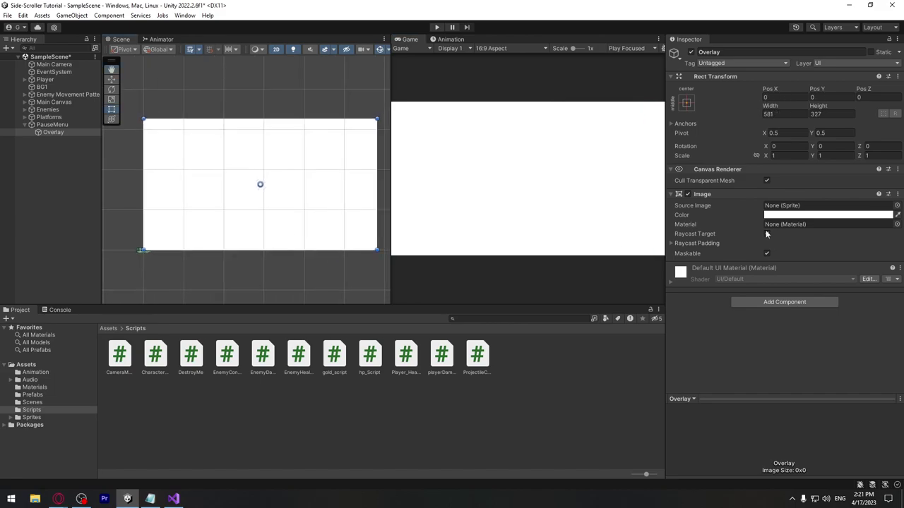
# Tint the Overlay semi-transparent black with alpha 217.
pyautogui.click(827, 215)
pyautogui.moveTo(812, 279); pyautogui.dragTo(803, 313)
pyautogui.click(750, 266)
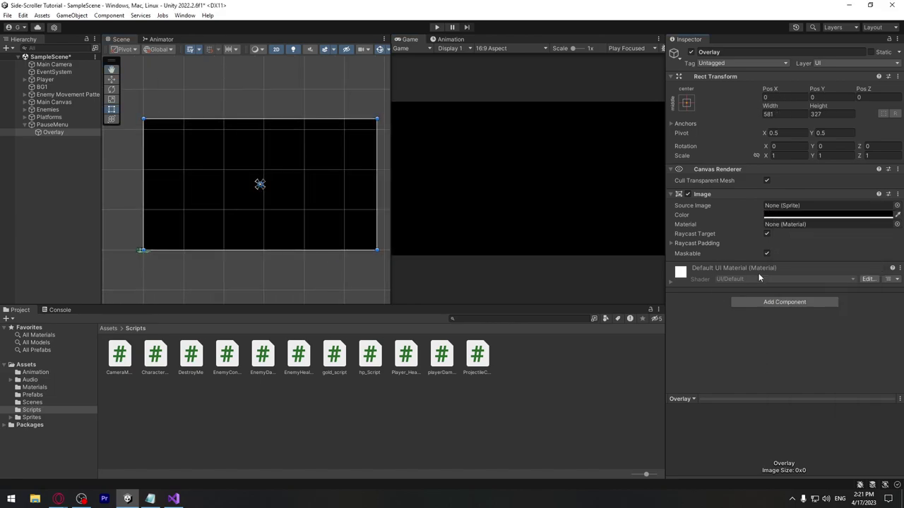
pyautogui.click(781, 216)
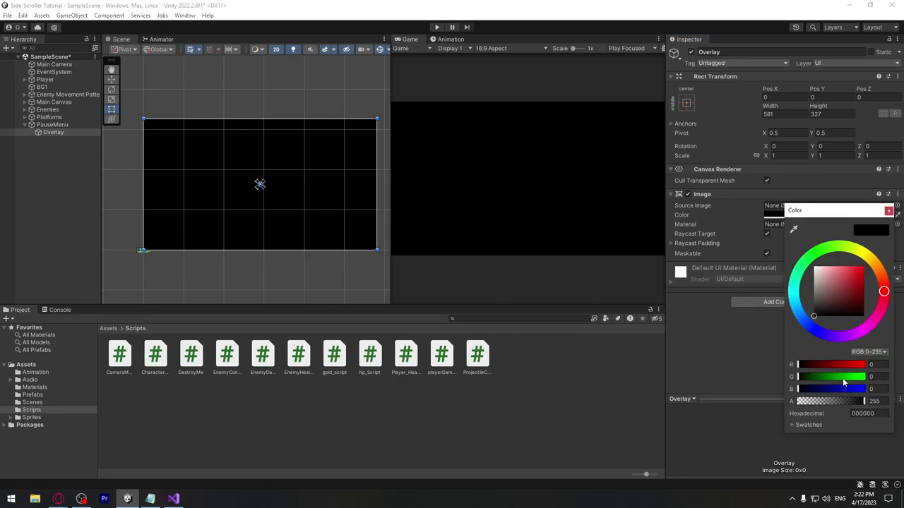
pyautogui.moveTo(862, 401)
pyautogui.mouseDown()
pyautogui.moveTo(840, 404)
pyautogui.moveTo(854, 404)
pyautogui.mouseUp()
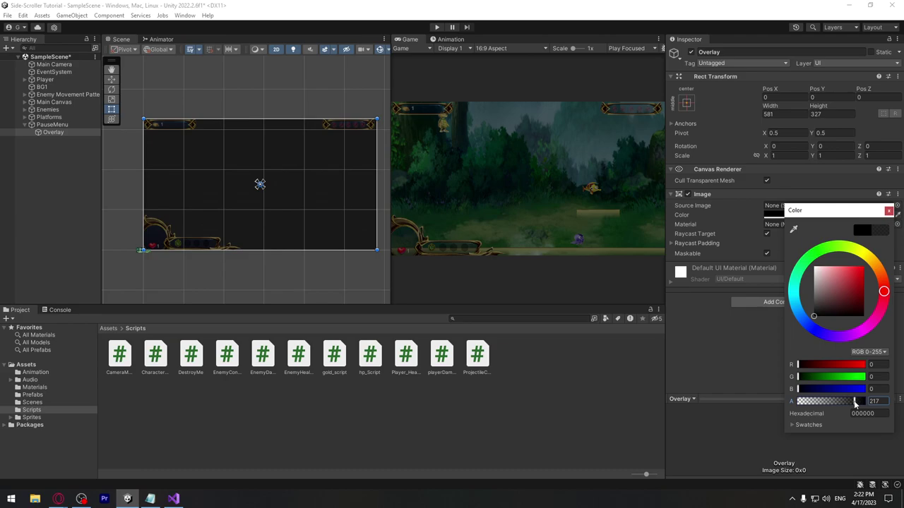
pyautogui.click(888, 211)
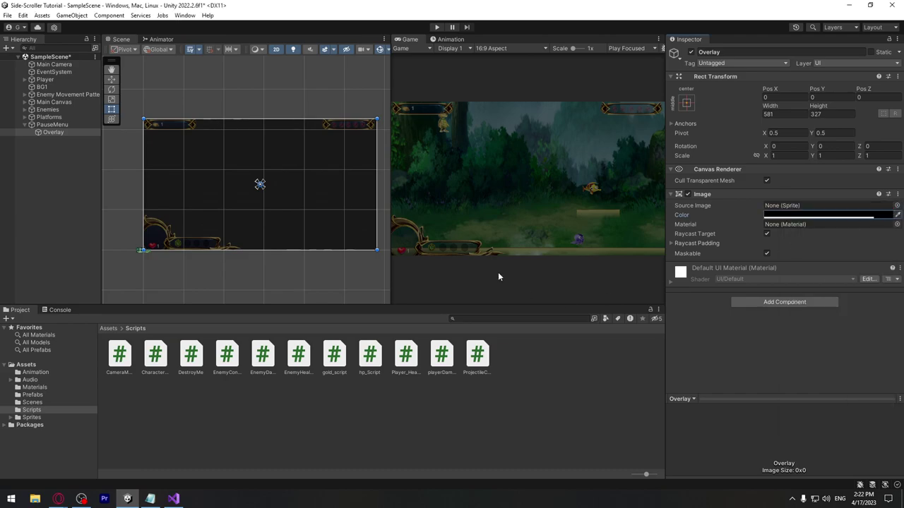
# Add a legacy Text element named pauseTXT under Overlay.
pyautogui.rightClick(47, 133)
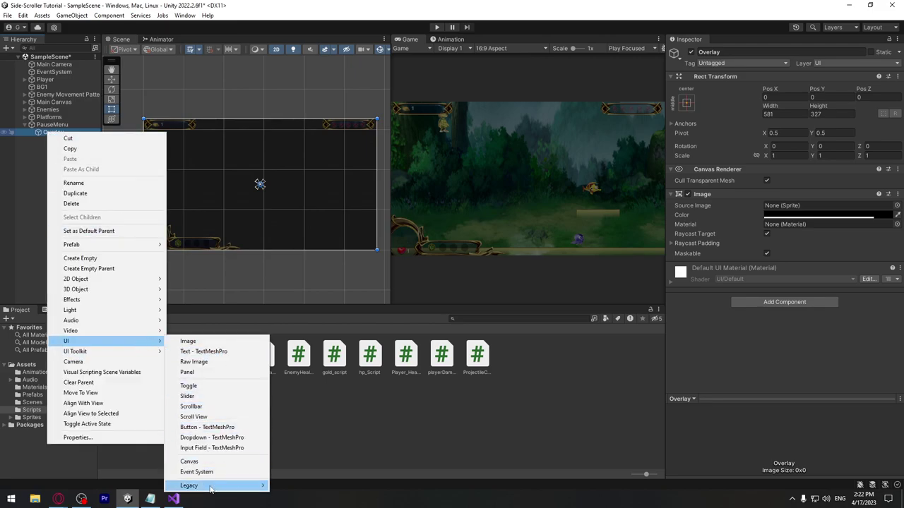
pyautogui.moveTo(210, 488)
pyautogui.click(294, 455)
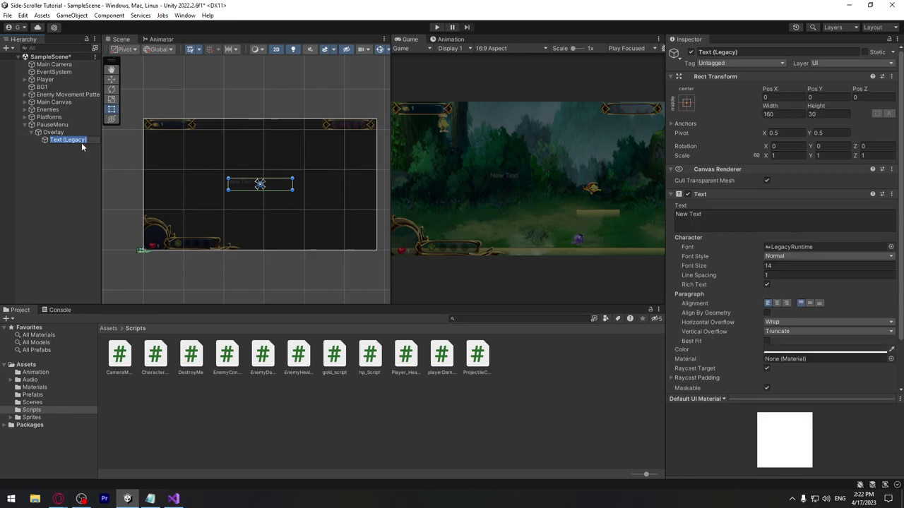
pyautogui.write('pause')
pyautogui.write('TXT')
pyautogui.press('Return')
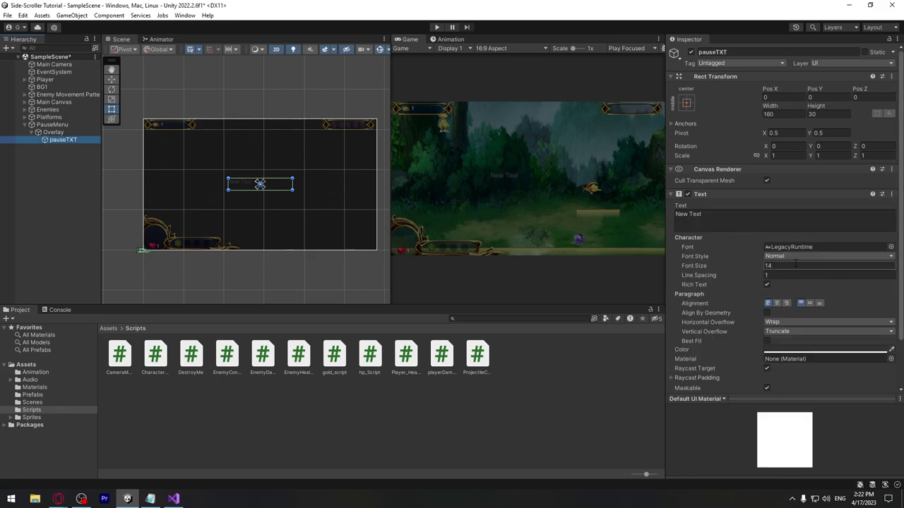
# Make the text read 'Paused...' in white at font size 30.
pyautogui.click(734, 223)
pyautogui.write('Paused...')
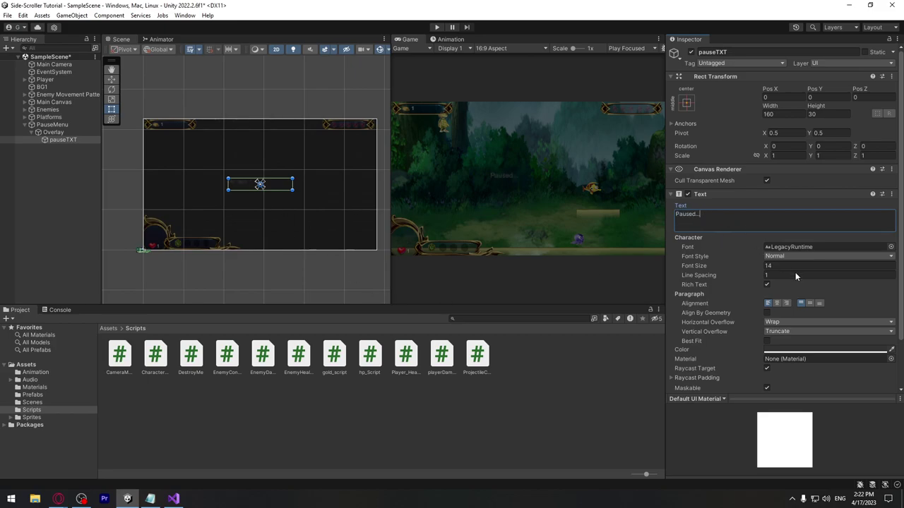
pyautogui.click(797, 352)
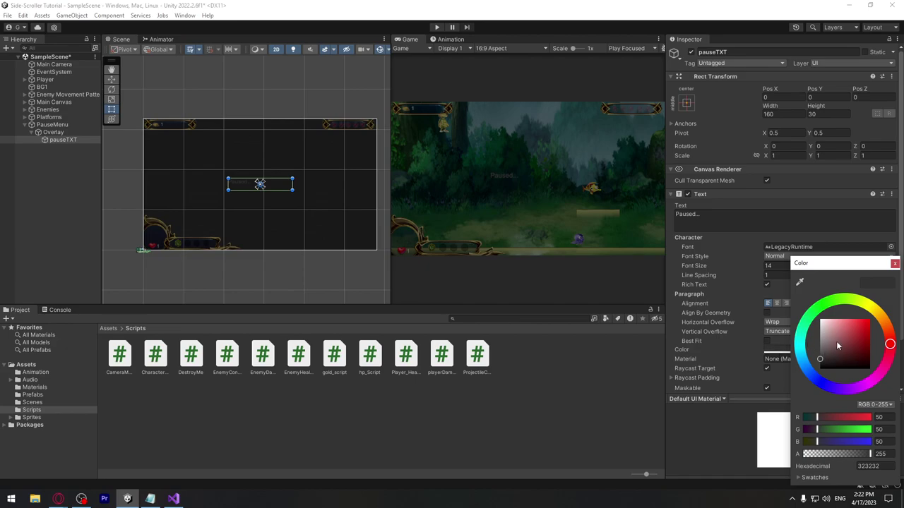
pyautogui.moveTo(838, 344); pyautogui.dragTo(812, 314)
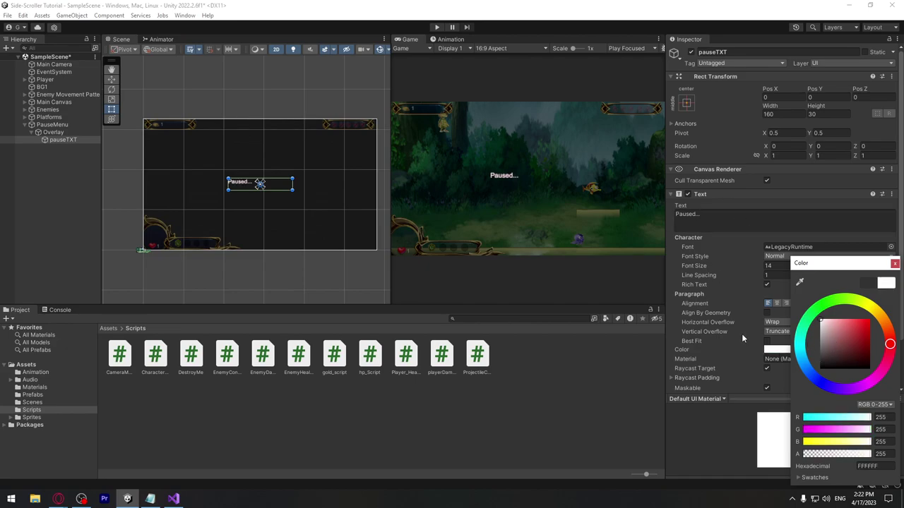
pyautogui.click(750, 257)
pyautogui.click(777, 266)
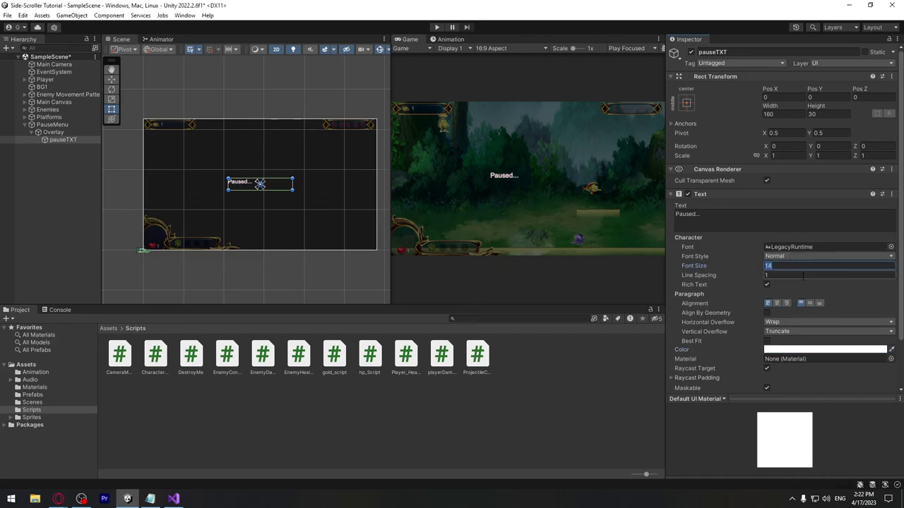
pyautogui.write('20')
pyautogui.press('BackSpace')
pyautogui.press('BackSpace')
pyautogui.write('30')
# Enlarge the text box and move pauseTXT right to about Pos X 43.
pyautogui.scroll(3, 261, 189)
pyautogui.scroll(1, 283, 189)
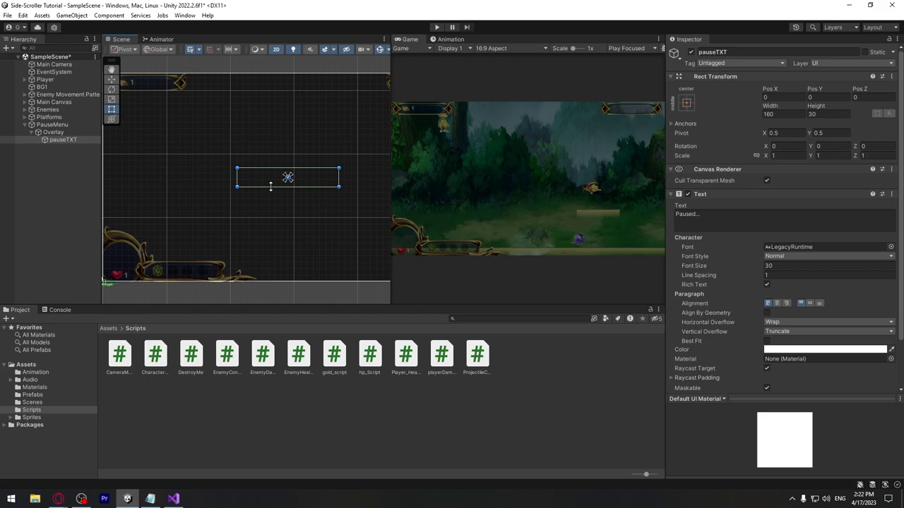
pyautogui.moveTo(339, 187); pyautogui.dragTo(368, 200)
pyautogui.scroll(-1, 336, 211)
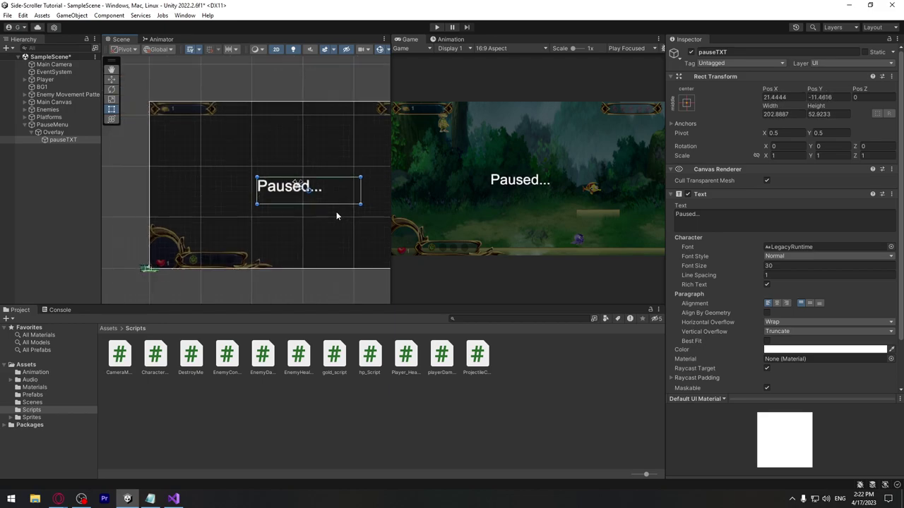
pyautogui.scroll(-2, 335, 208)
pyautogui.moveTo(293, 228); pyautogui.dragTo(229, 201, button='middle')
pyautogui.press('w')
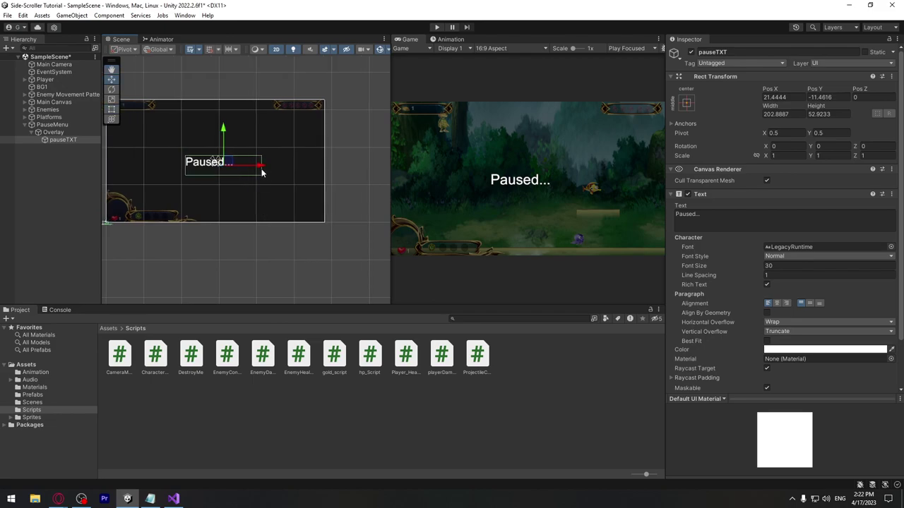
pyautogui.moveTo(255, 168); pyautogui.dragTo(268, 168)
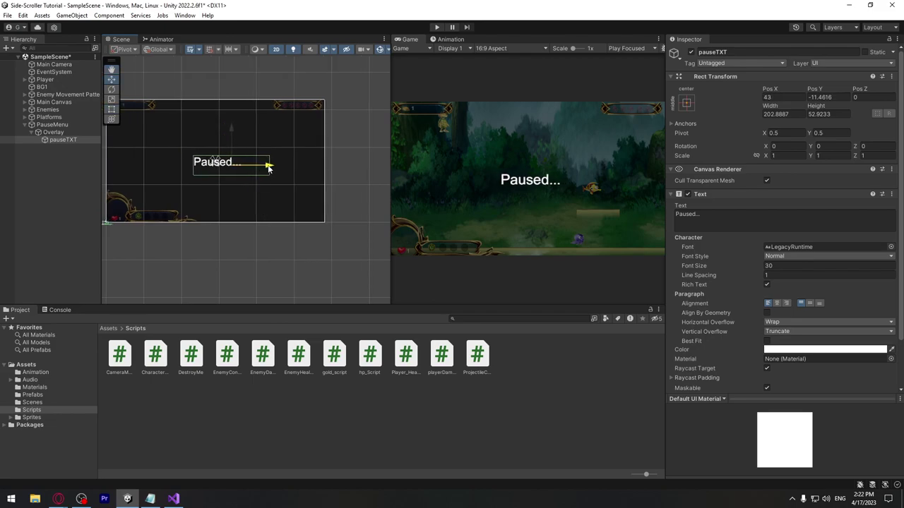
pyautogui.click(297, 297)
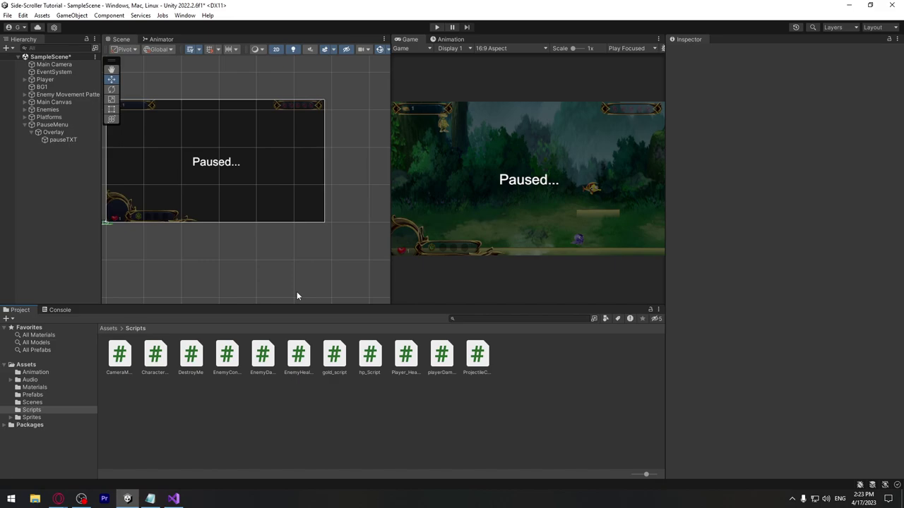
# Deactivate the PauseMenu canvas so it starts hidden.
pyautogui.click(52, 124)
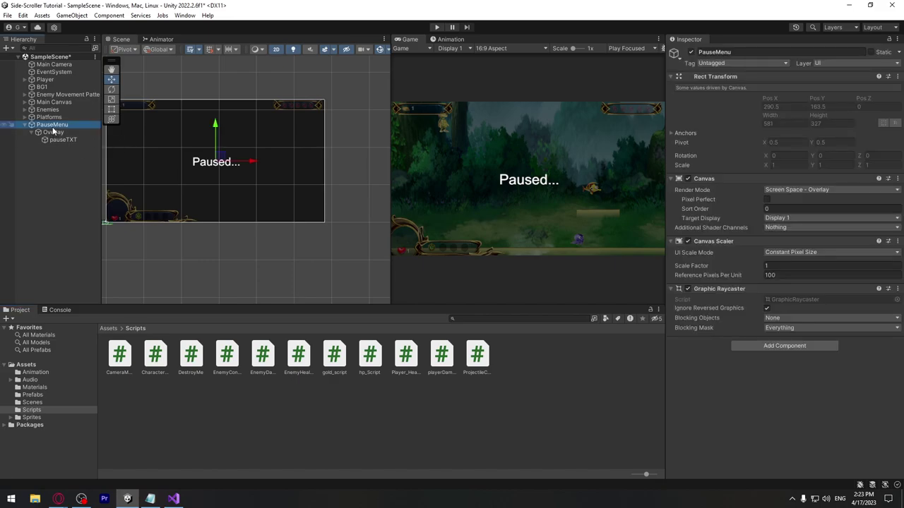
pyautogui.click(691, 53)
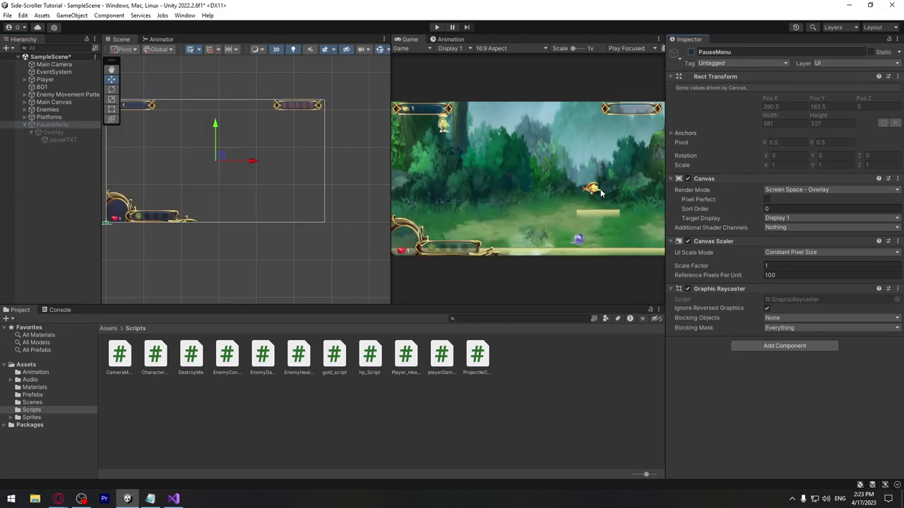
pyautogui.click(25, 125)
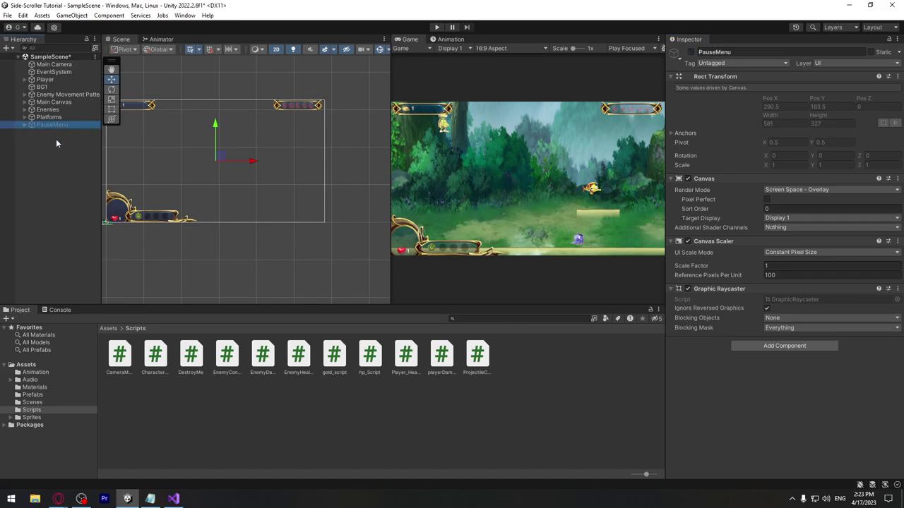
pyautogui.click(60, 266)
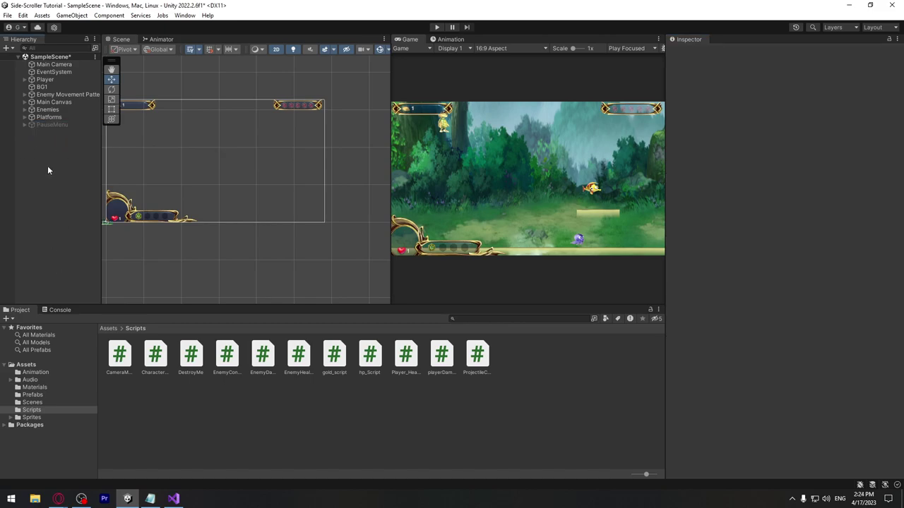
# Create an empty game object named PauseController.
pyautogui.rightClick(49, 174)
pyautogui.click(117, 279)
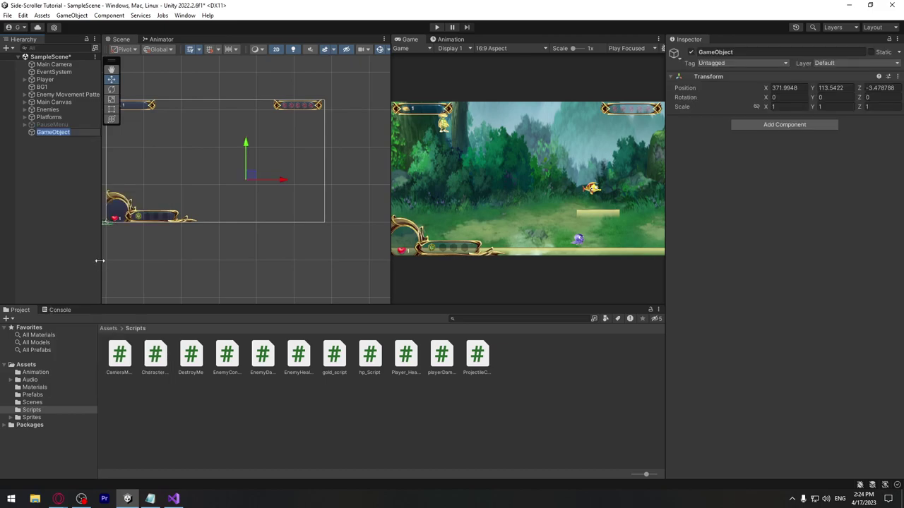
pyautogui.write('Pause')
pyautogui.write('COntroller')
pyautogui.press('Return')
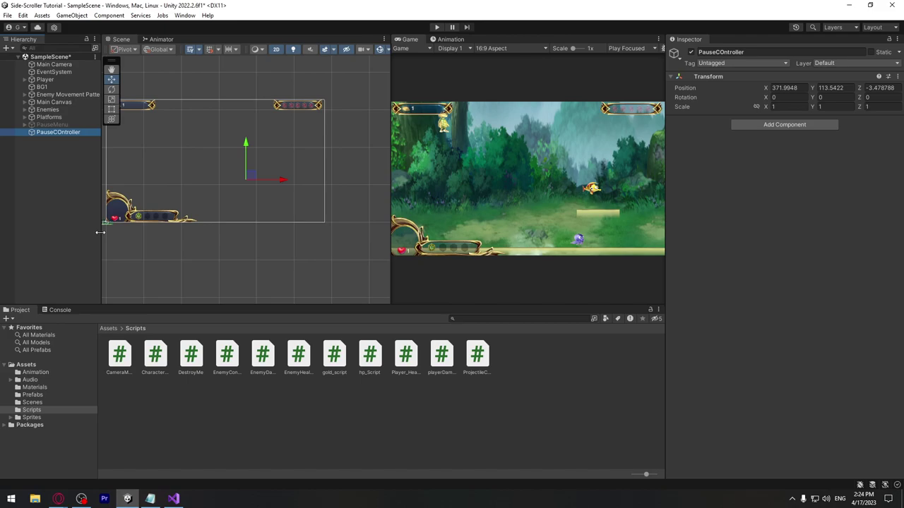
pyautogui.write('Paus')
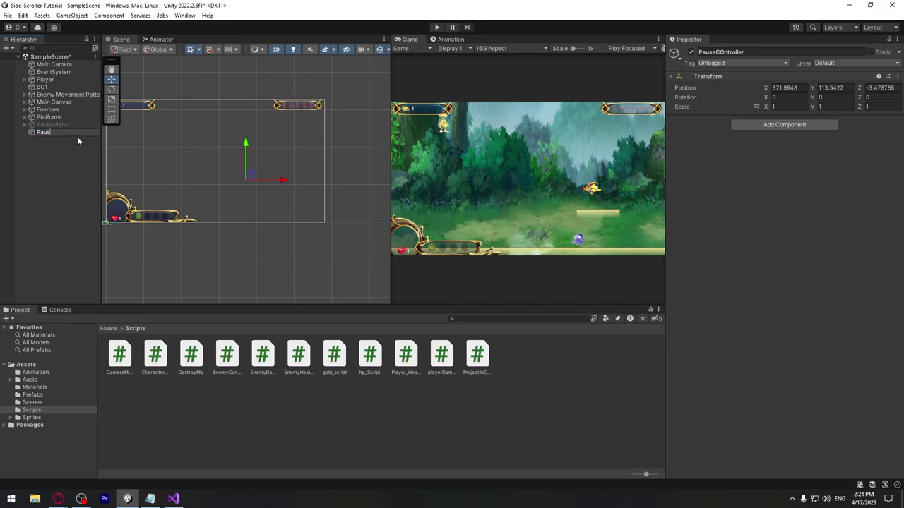
pyautogui.write('eControll')
pyautogui.write('er')
pyautogui.press('Return')
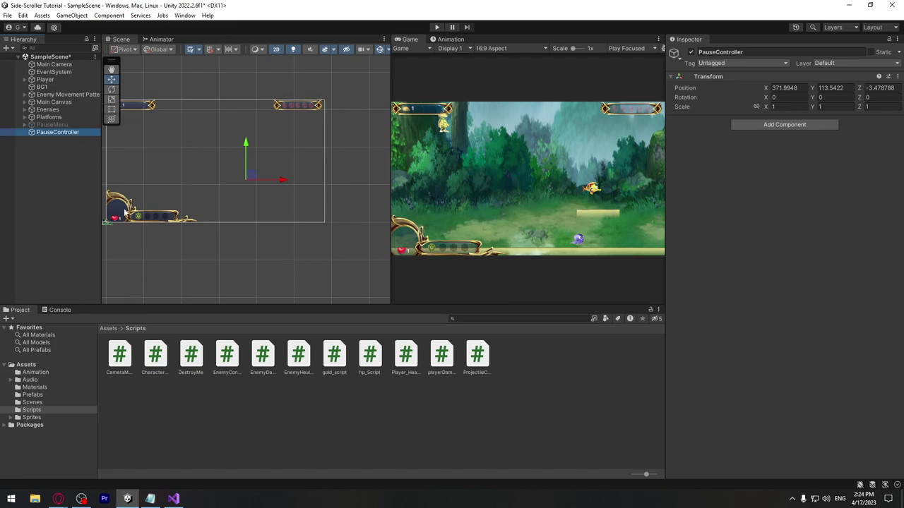
# Create a C# script named pauseGame in the Scripts folder.
pyautogui.rightClick(367, 427)
pyautogui.moveTo(467, 191)
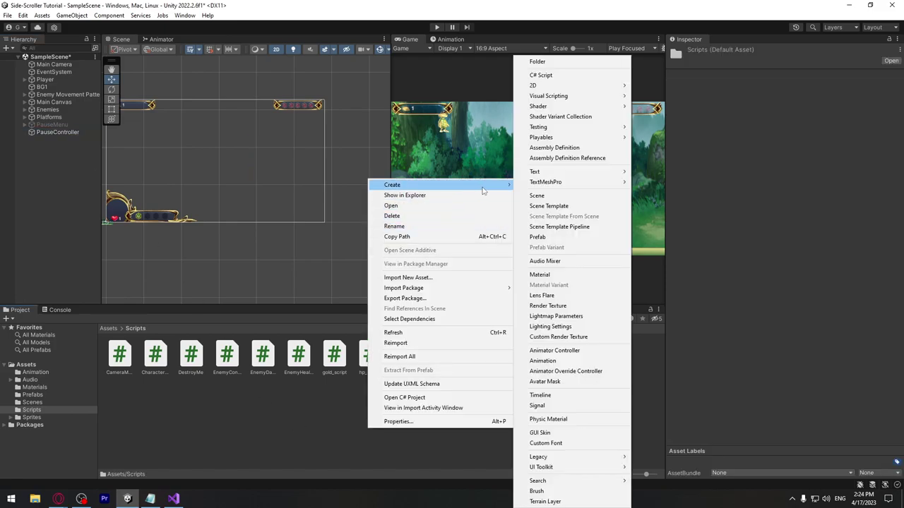
pyautogui.click(550, 75)
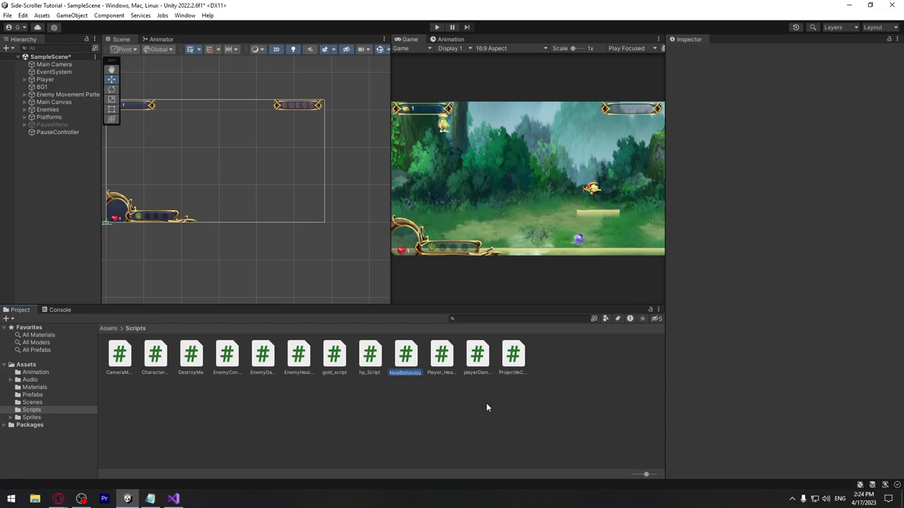
pyautogui.write('pause')
pyautogui.write('Game')
pyautogui.press('Return')
pyautogui.press('Return')
# Delete the template comments above Start() and Update() and open a blank line in the class.
pyautogui.moveTo(255, 118); pyautogui.dragTo(62, 117)
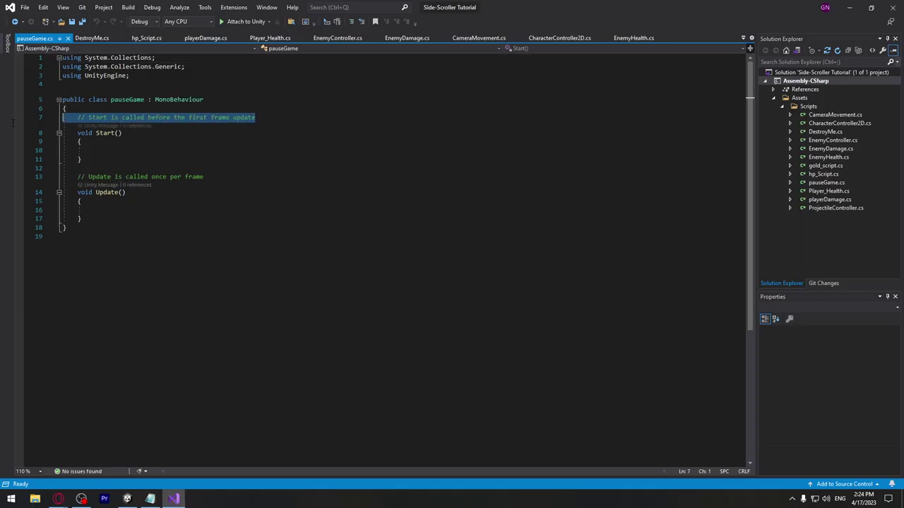
pyautogui.press('BackSpace')
pyautogui.press('BackSpace')
pyautogui.moveTo(204, 168); pyautogui.dragTo(82, 150)
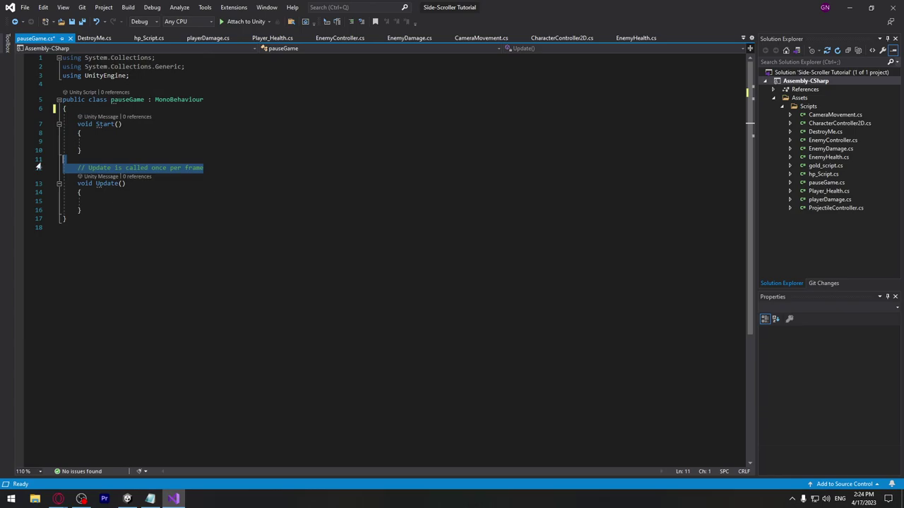
pyautogui.press('BackSpace')
pyautogui.click(216, 108)
pyautogui.press('Return')
pyautogui.press('Return')
pyautogui.press('Return')
pyautogui.press('Up')
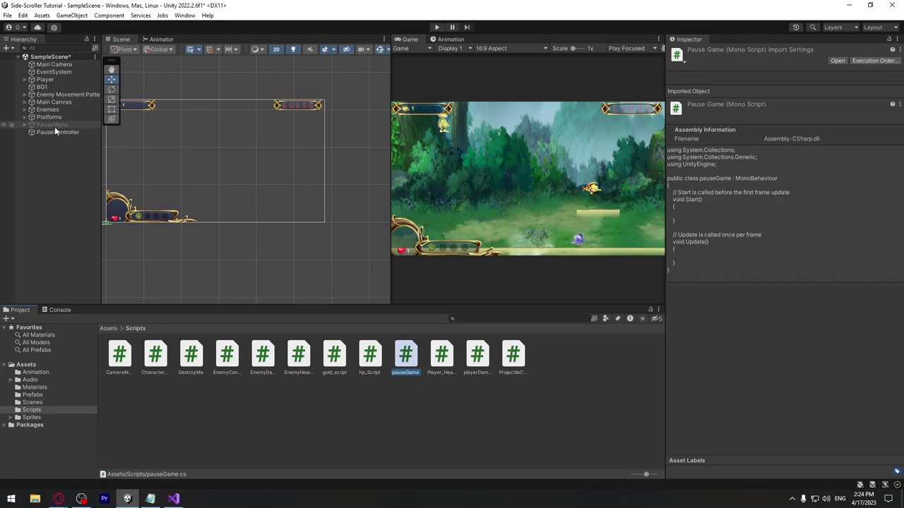
# Declare '[SerializeField] GameObject pauseMenu;' at the top of the class.
pyautogui.hotkey('alt', 'Tab')
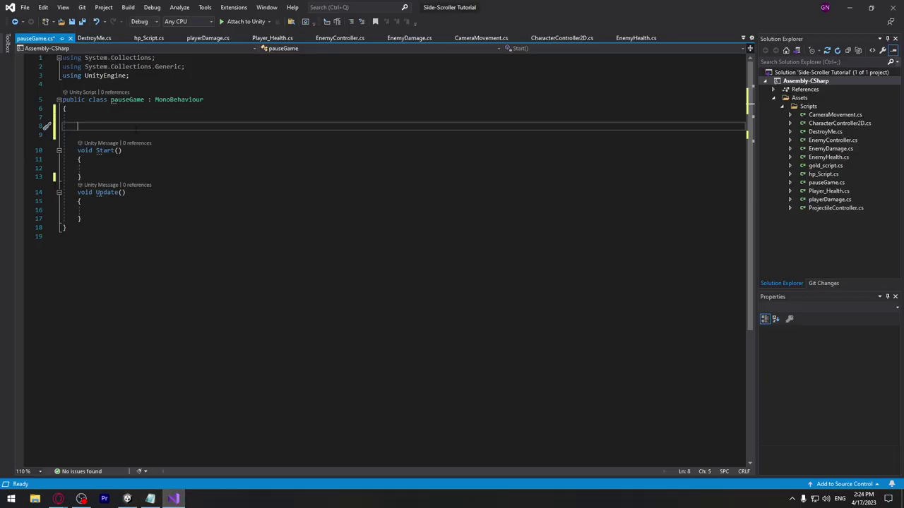
pyautogui.write('[Serial')
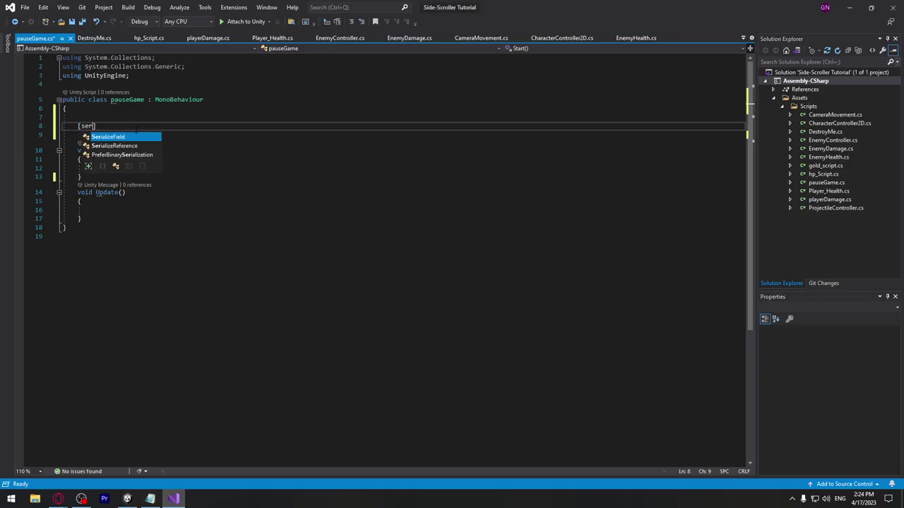
pyautogui.press('Tab')
pyautogui.write('] G')
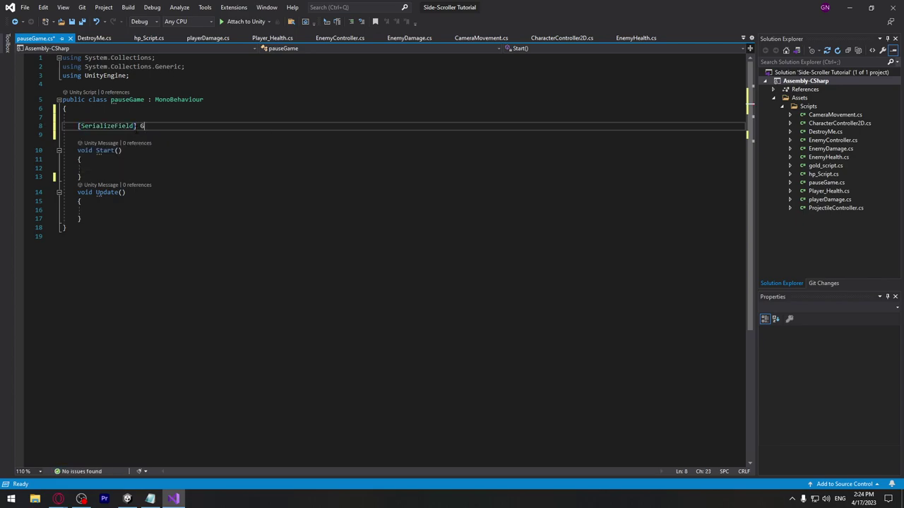
pyautogui.write('ame')
pyautogui.press('Tab')
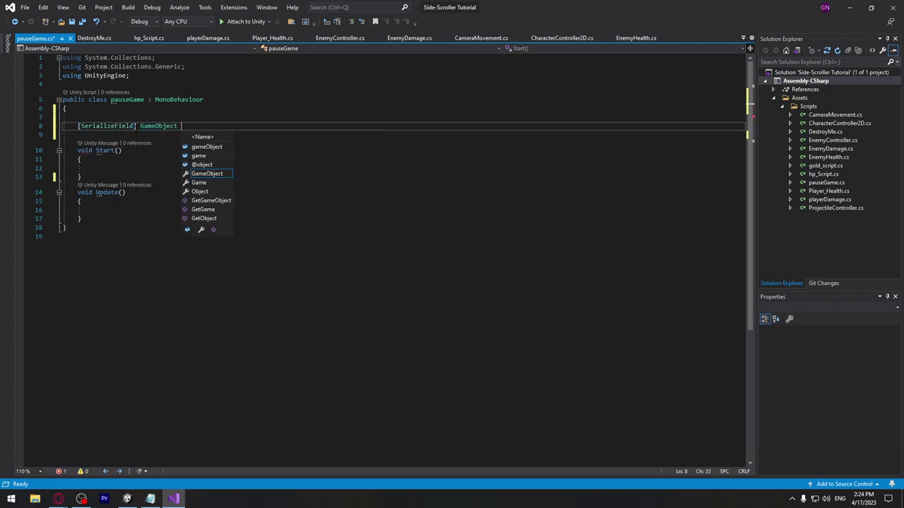
pyautogui.write('pauseMenu')
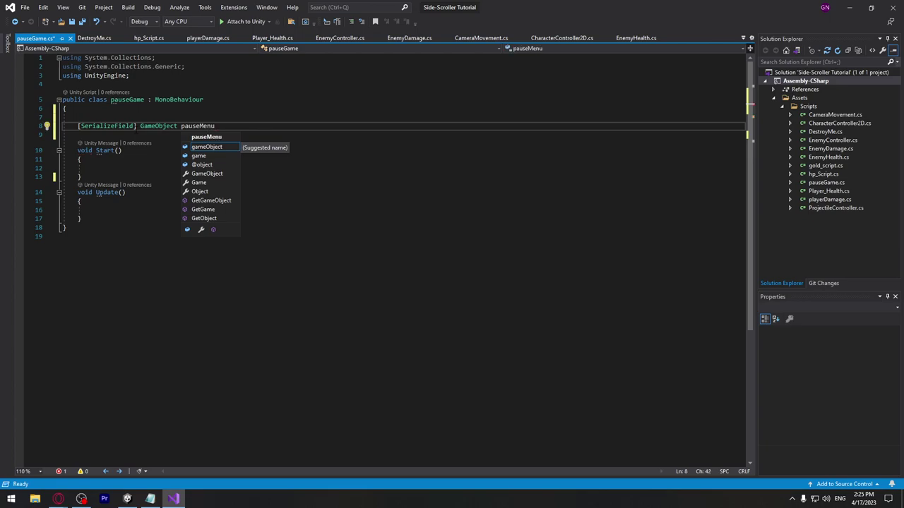
pyautogui.write(';')
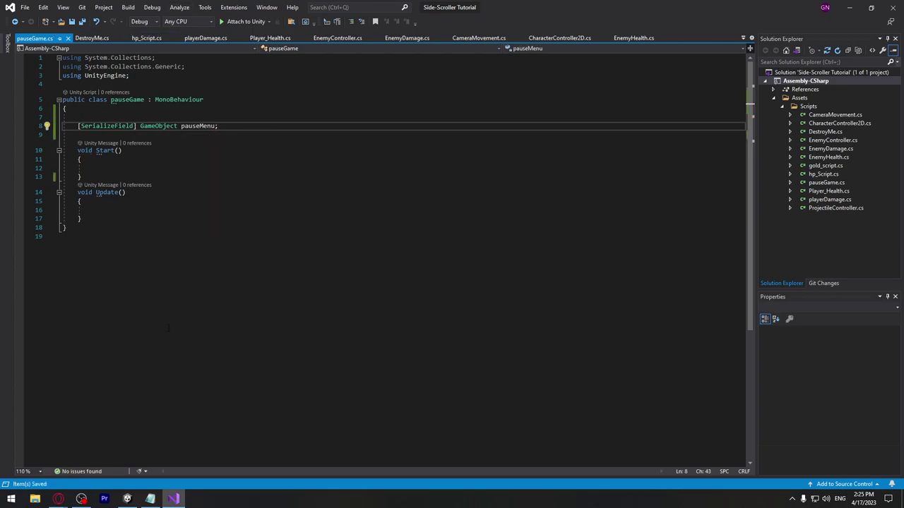
# Add the Pause Game script to PauseController and assign PauseMenu to its Pause Menu field.
pyautogui.moveTo(127, 499)
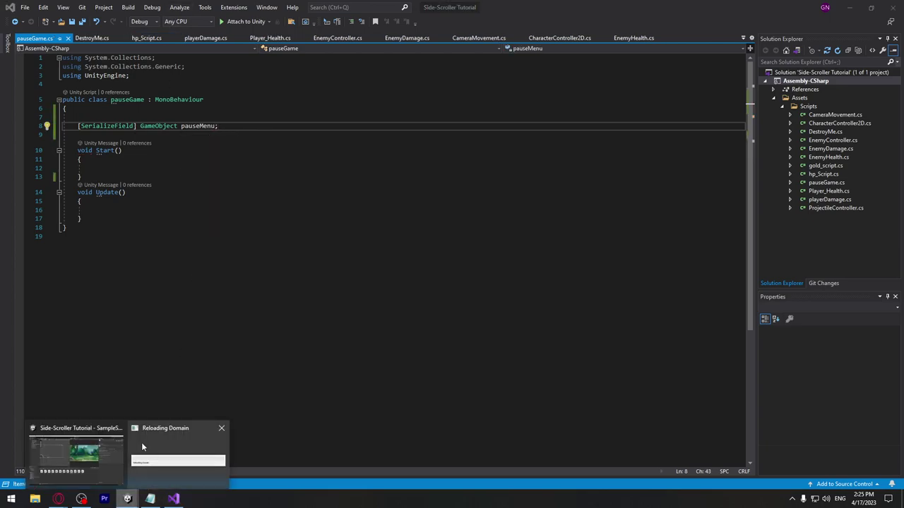
pyautogui.click(141, 442)
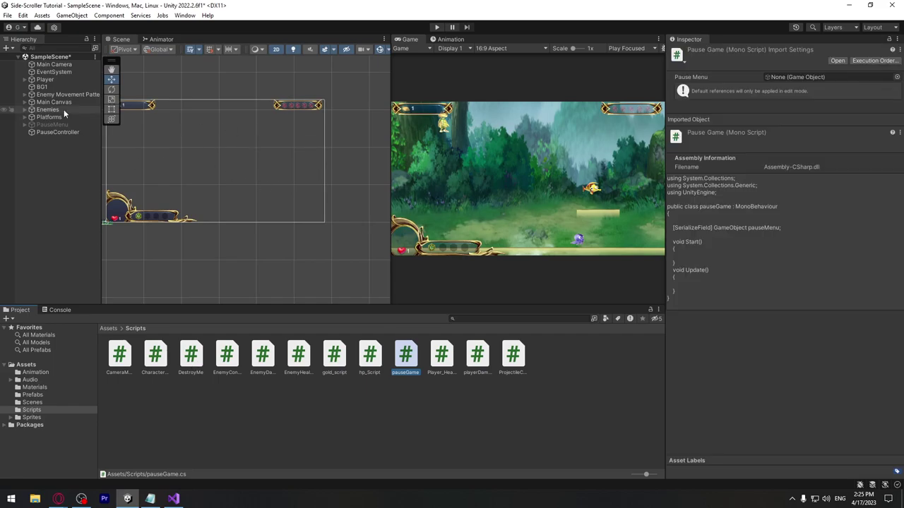
pyautogui.click(61, 134)
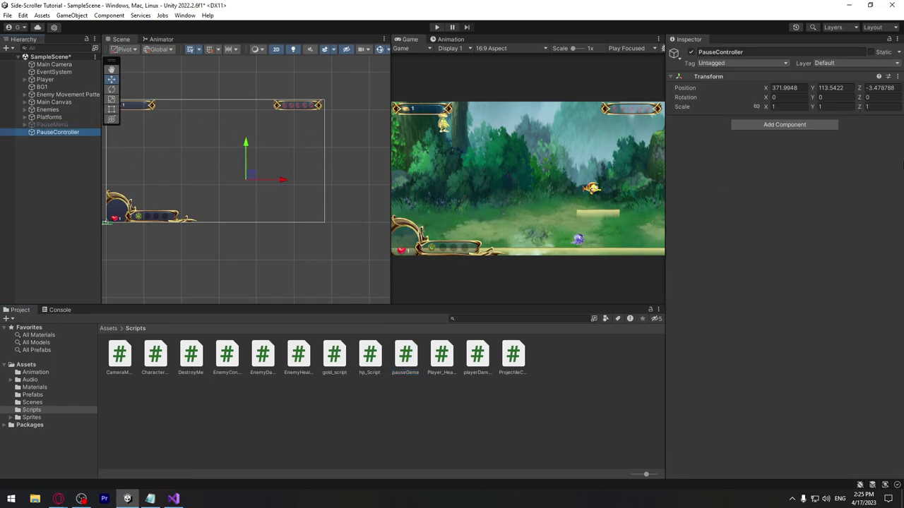
pyautogui.click(770, 125)
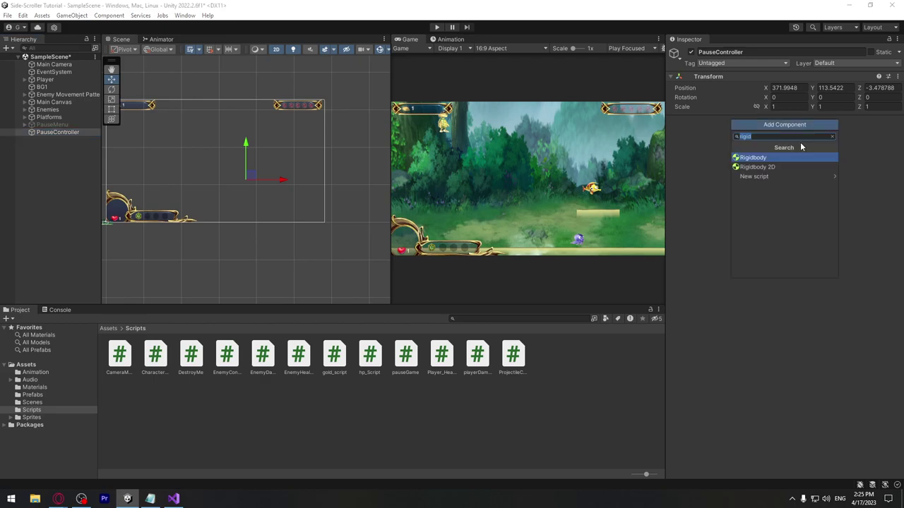
pyautogui.write('pause')
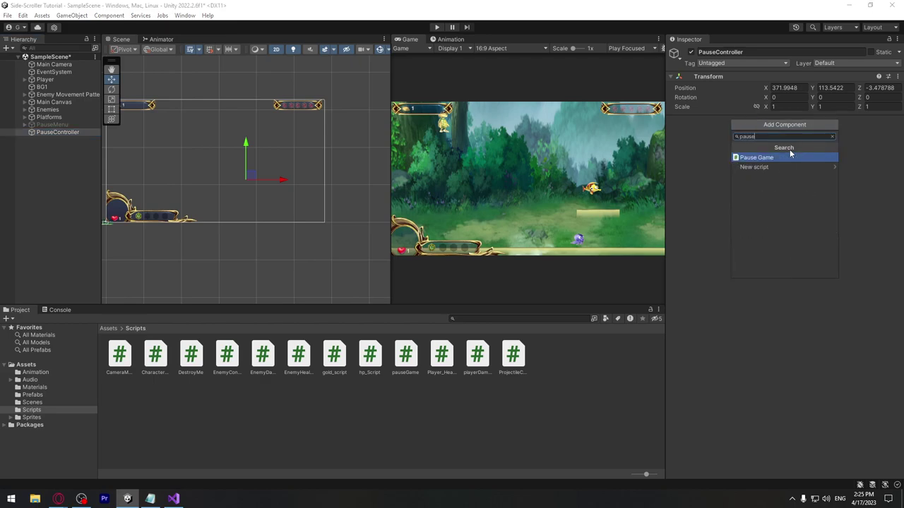
pyautogui.click(769, 156)
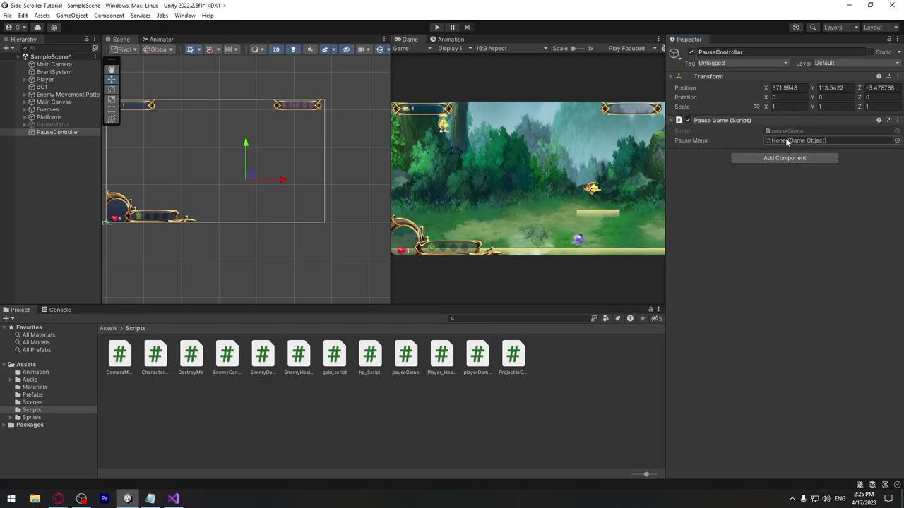
pyautogui.moveTo(51, 124)
pyautogui.mouseDown()
pyautogui.moveTo(757, 158)
pyautogui.moveTo(794, 140)
pyautogui.mouseUp()
pyautogui.hotkey('alt', 'Tab')
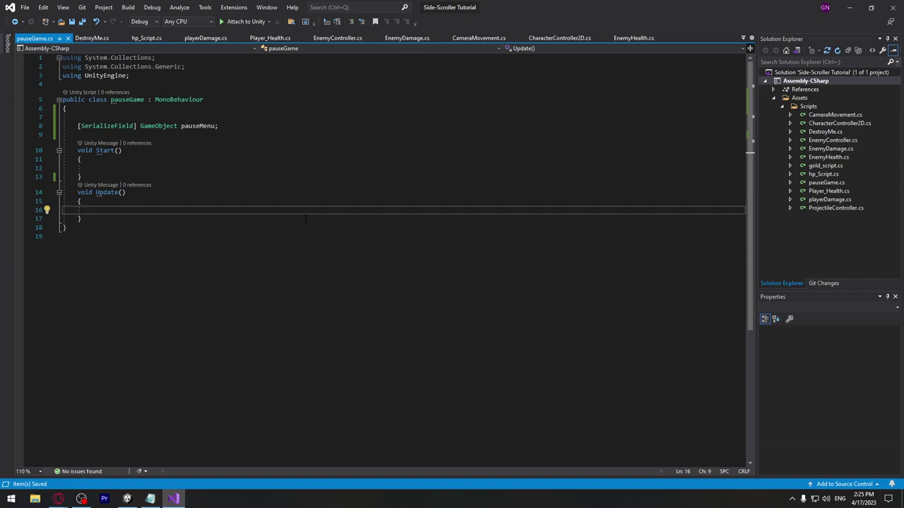
# Declare 'bool paused = false;' below the pauseMenu field and save.
pyautogui.press('Up')
pyautogui.press('Up')
pyautogui.press('Up')
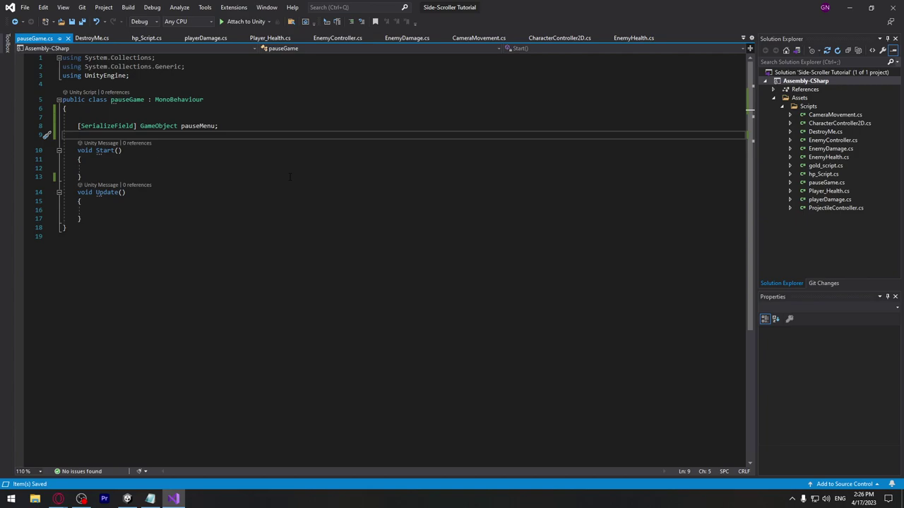
pyautogui.write('bool')
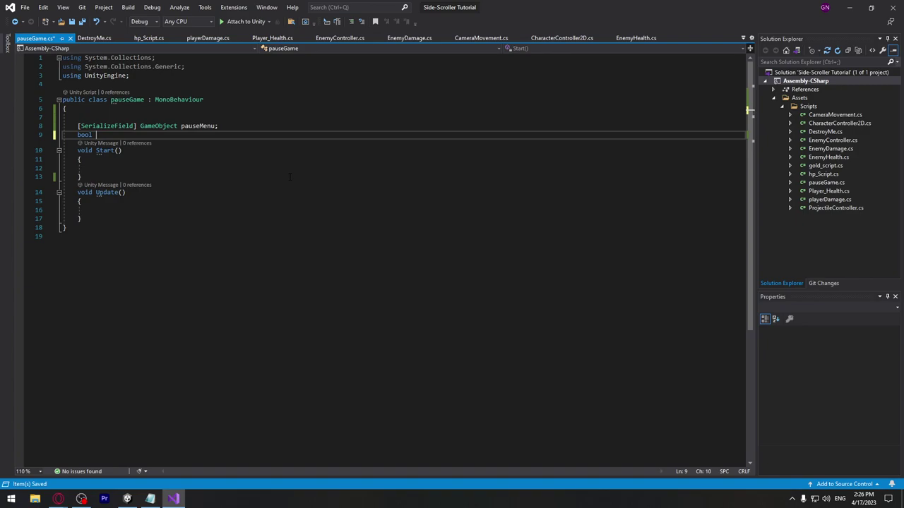
pyautogui.write(' paused')
pyautogui.write(' = false')
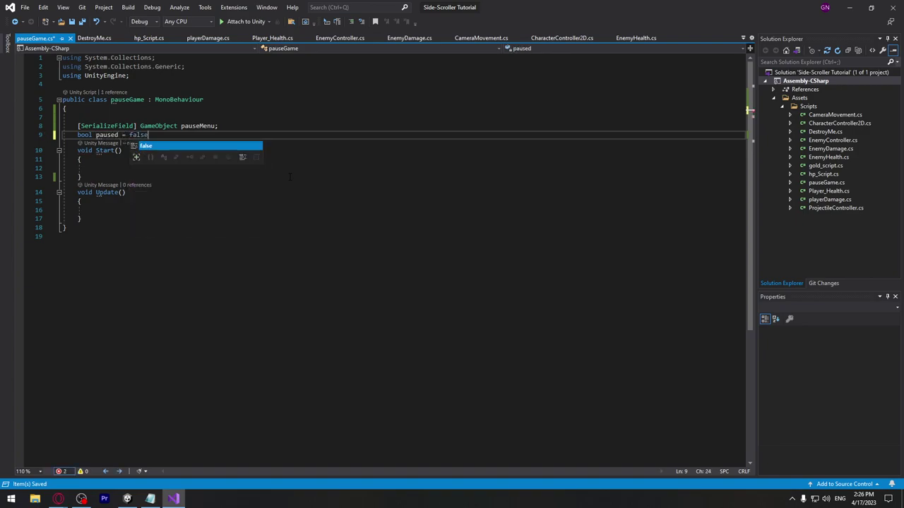
pyautogui.write(';')
pyautogui.hotkey('ctrl', 's')
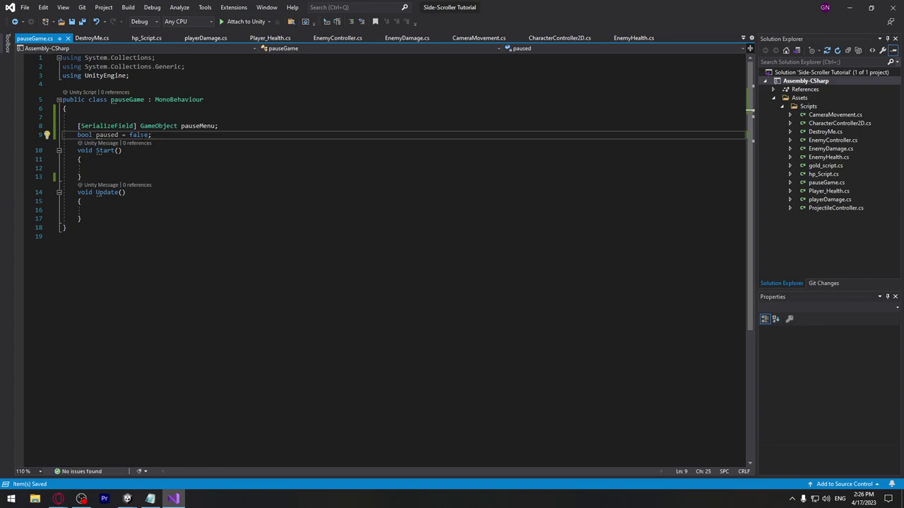
# Delete the empty Start method.
pyautogui.press('Return')
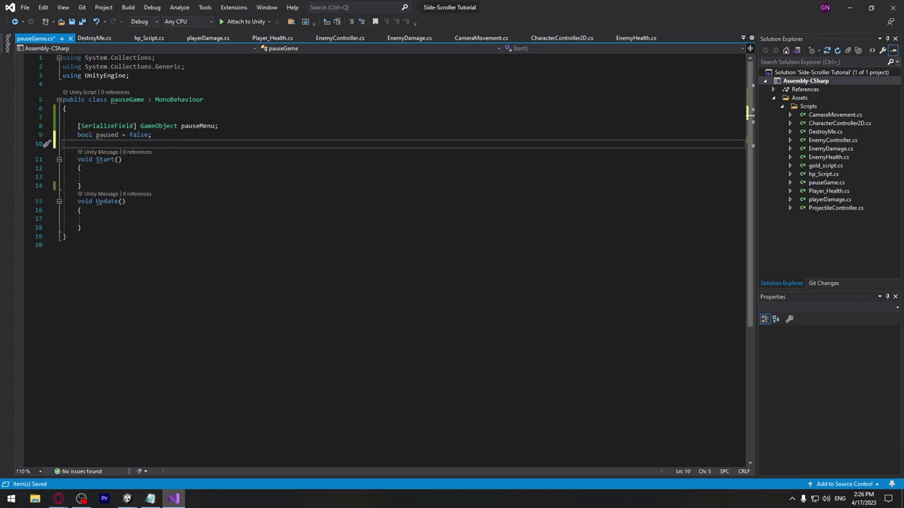
pyautogui.moveTo(91, 179); pyautogui.dragTo(12, 151)
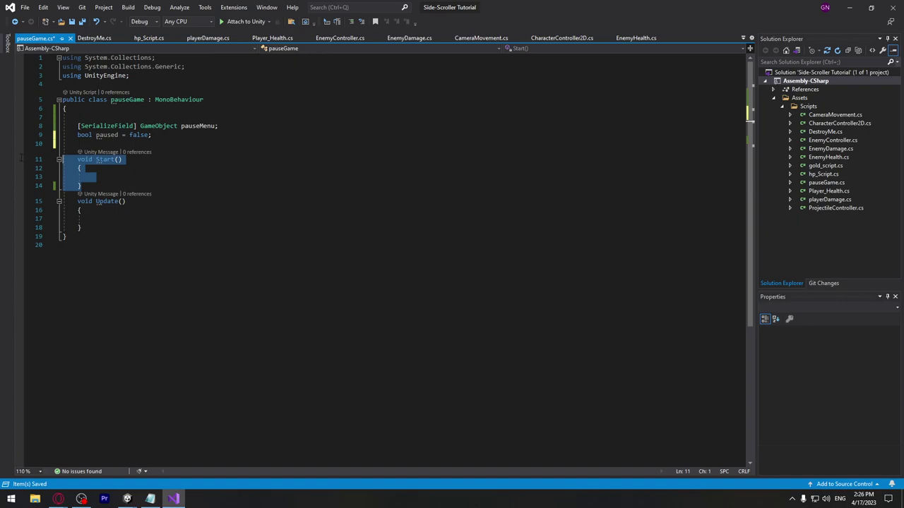
pyautogui.press('Delete')
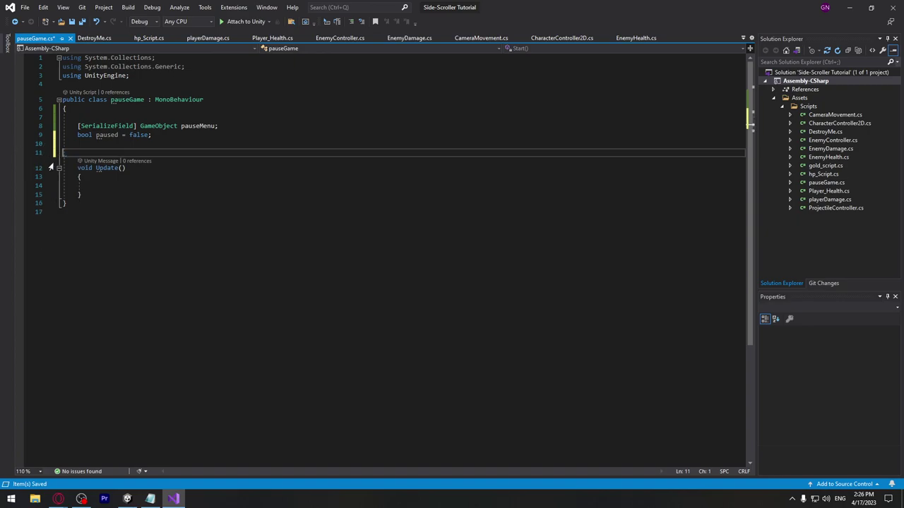
# Write an 'if (Input.GetKeyDown(KeyCode.Escape))' block with braces inside Update().
pyautogui.click(93, 185)
pyautogui.press('Return')
pyautogui.press('Return')
pyautogui.press('Up')
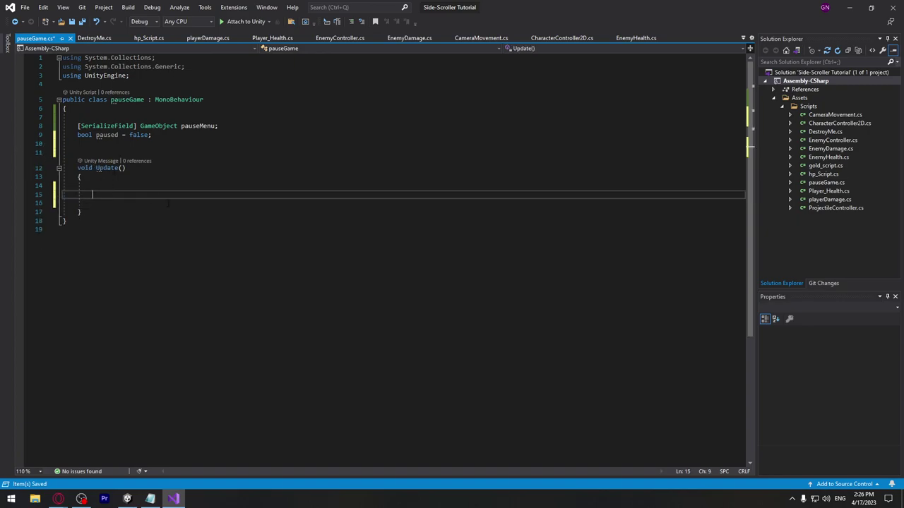
pyautogui.write('if(')
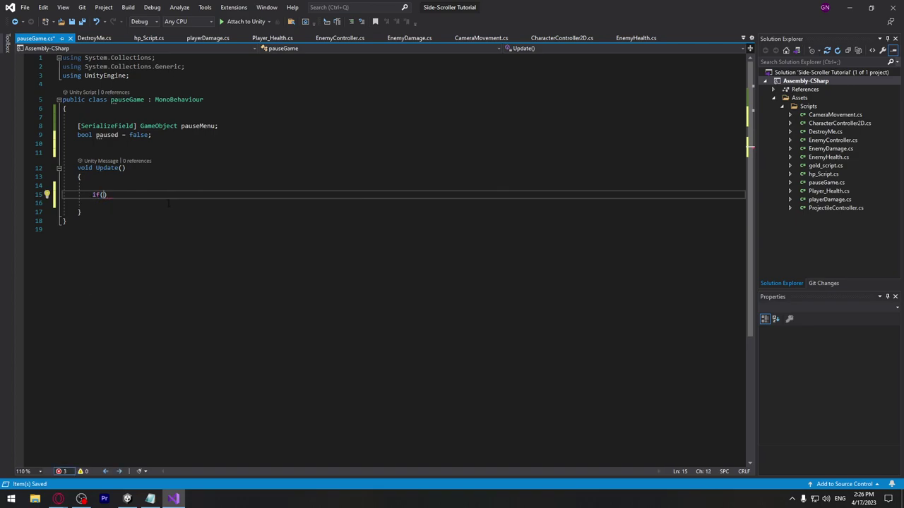
pyautogui.write('Input')
pyautogui.press('Tab')
pyautogui.write('.get')
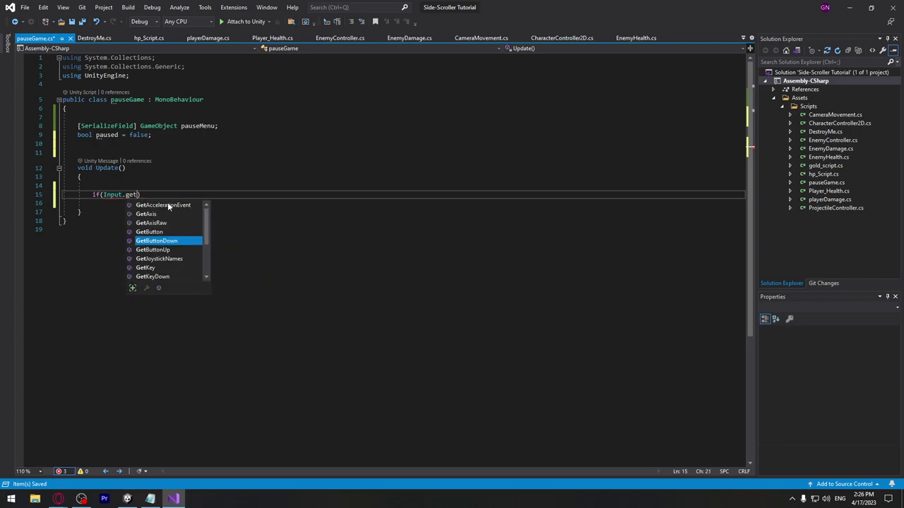
pyautogui.write('key')
pyautogui.press('Down')
pyautogui.press('Tab')
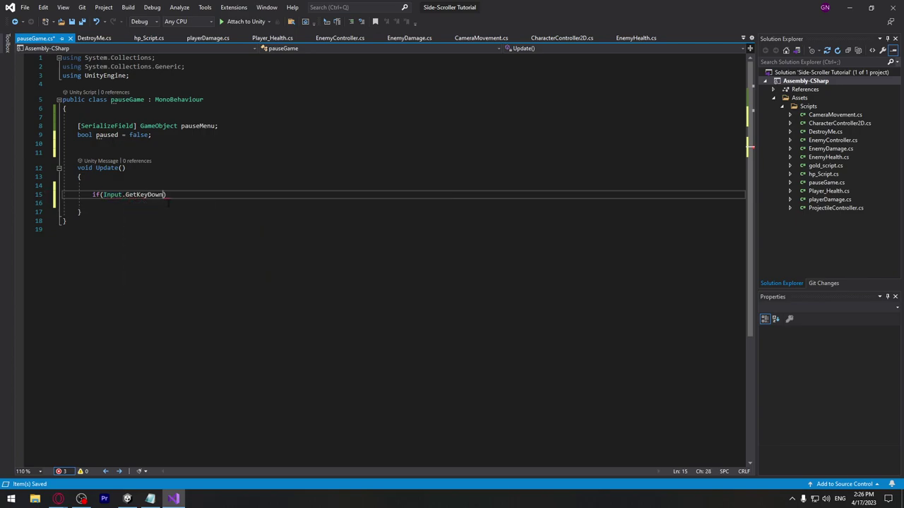
pyautogui.write('(')
pyautogui.write('keyc')
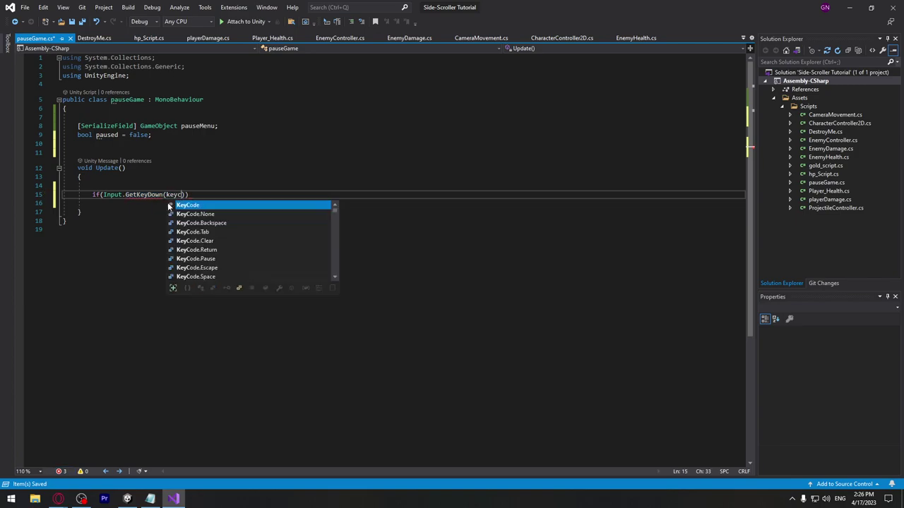
pyautogui.press('Tab')
pyautogui.write('.')
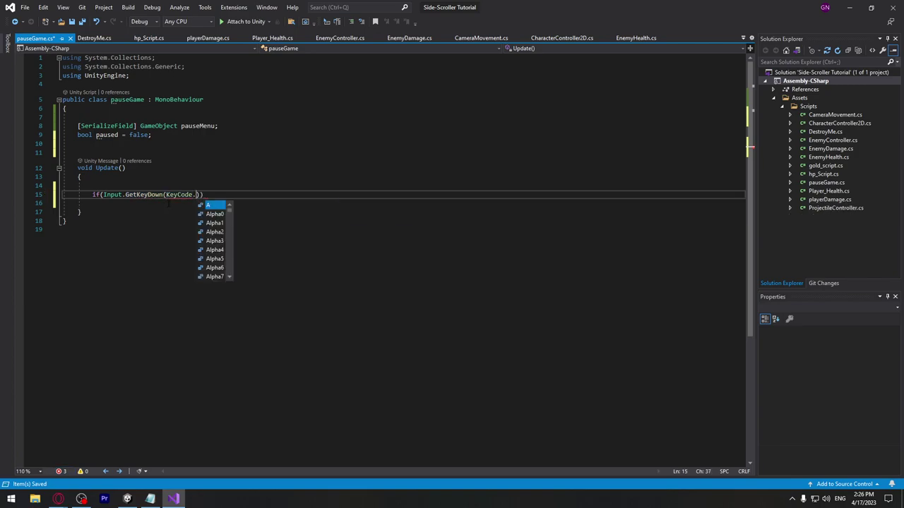
pyautogui.write('es')
pyautogui.press('Tab')
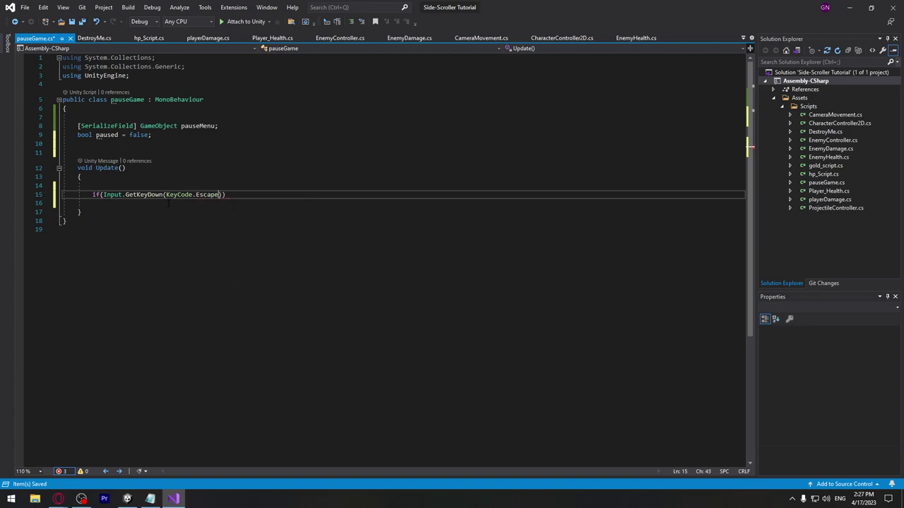
pyautogui.write('))')
pyautogui.press('Return')
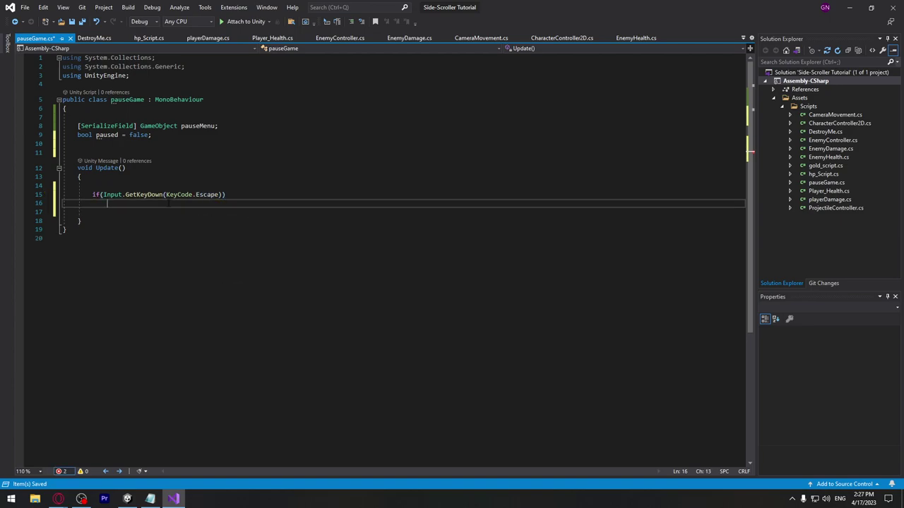
pyautogui.write('{')
pyautogui.press('Return')
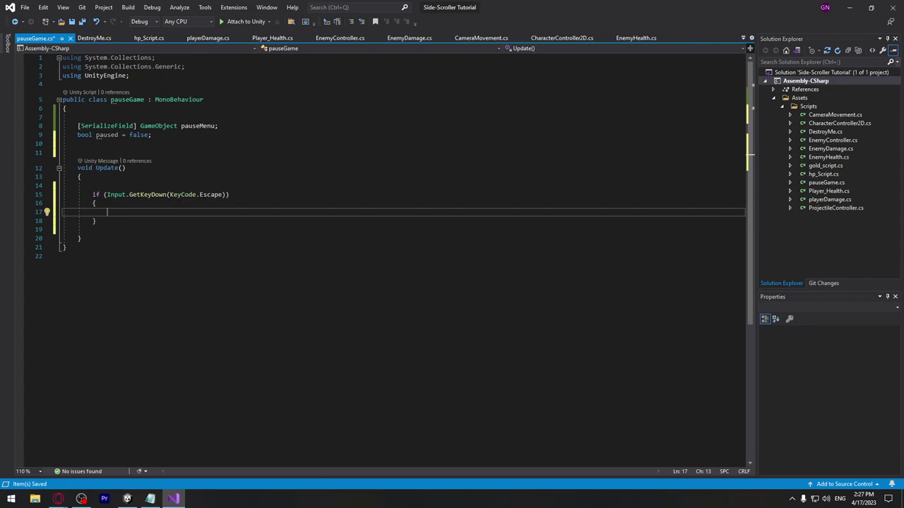
# Add '&& !paused' to the if condition.
pyautogui.moveTo(231, 195); pyautogui.dragTo(104, 194)
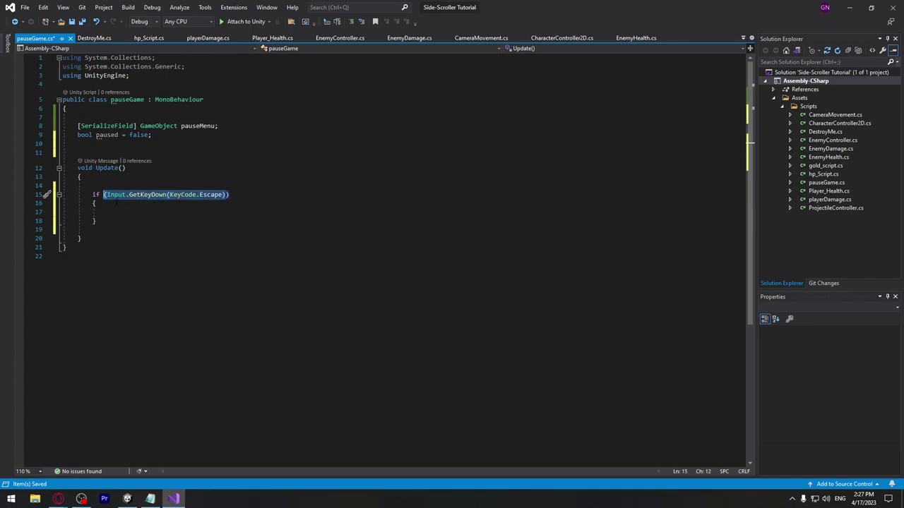
pyautogui.click(264, 191)
pyautogui.press('Left')
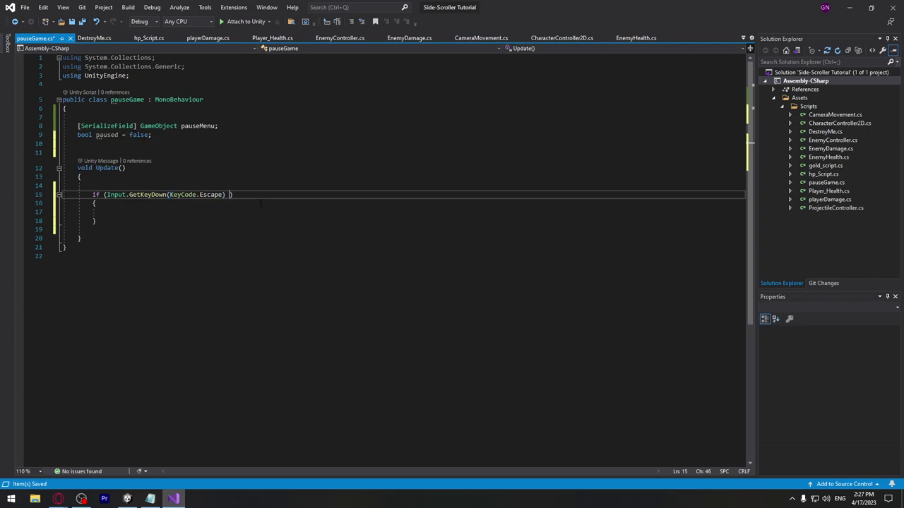
pyautogui.write('&&')
pyautogui.write(' pa')
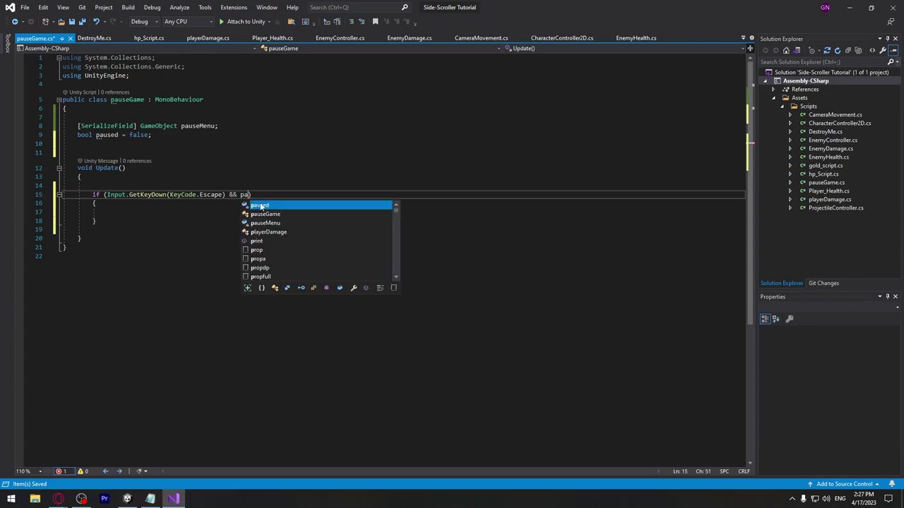
pyautogui.write('used')
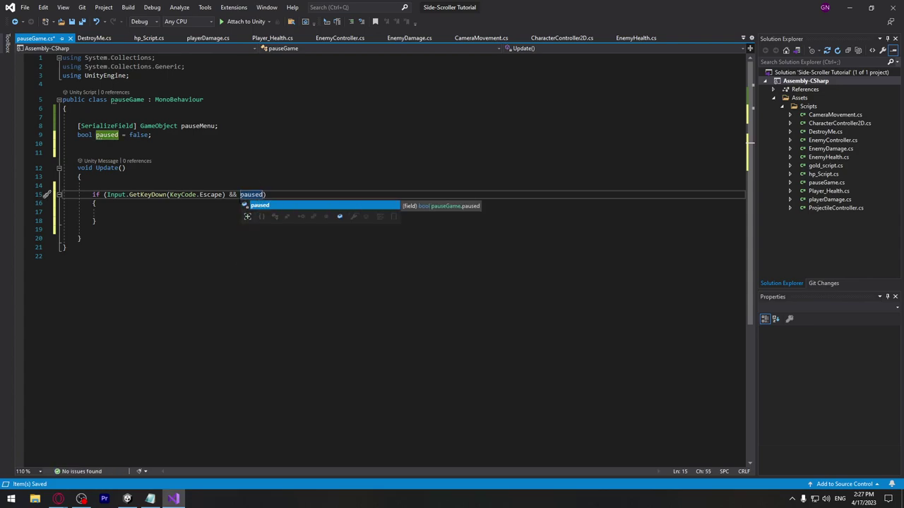
pyautogui.hotkey('ctrl', 'Left')
pyautogui.press('Escape')
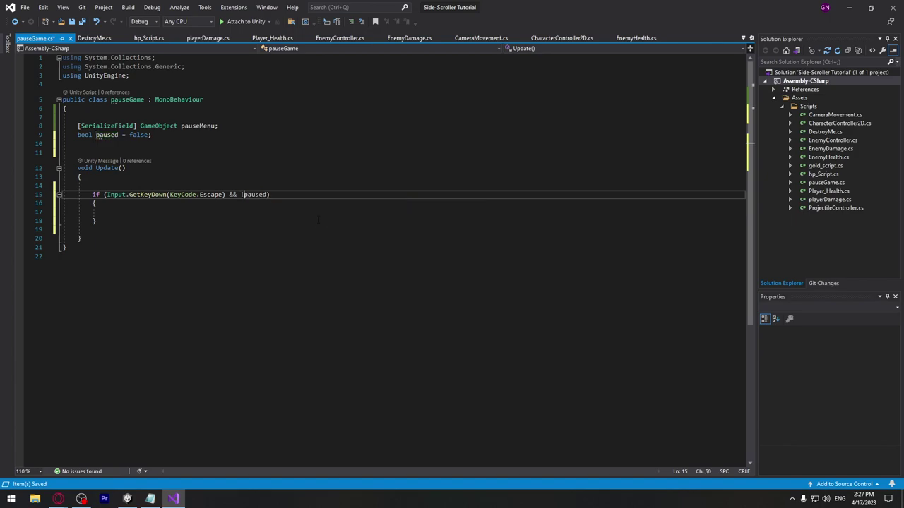
pyautogui.write('!')
pyautogui.moveTo(241, 194); pyautogui.dragTo(269, 194)
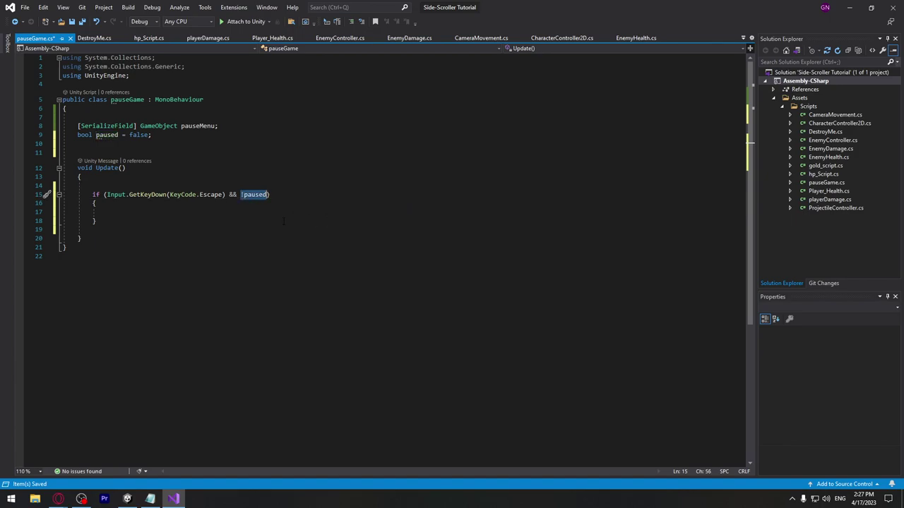
pyautogui.click(113, 211)
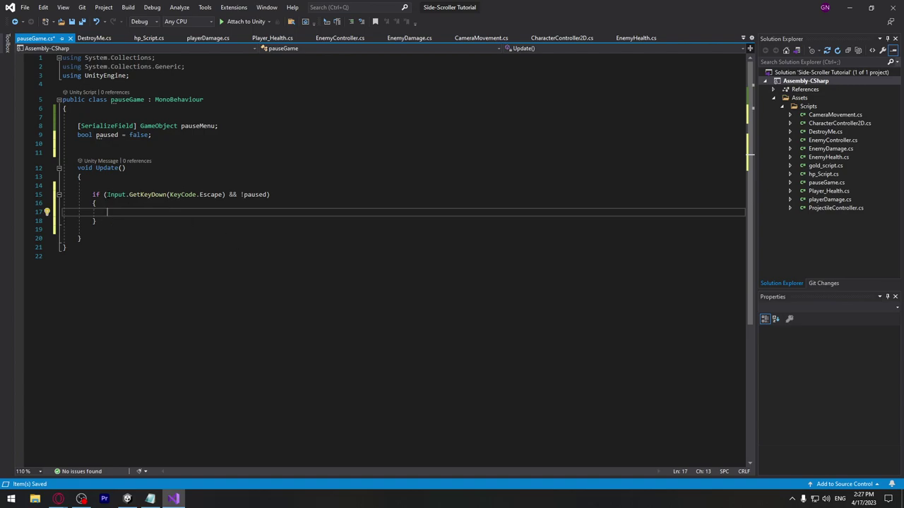
pyautogui.moveTo(106, 194); pyautogui.dragTo(226, 194)
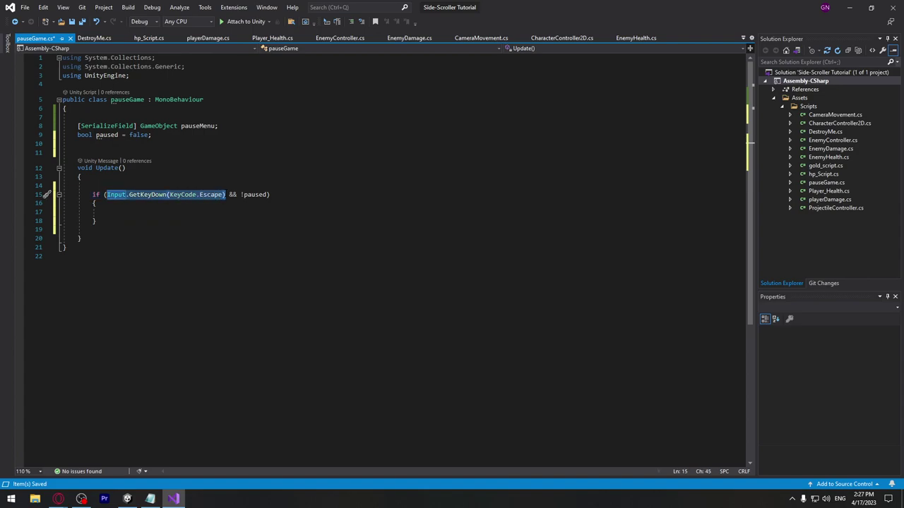
pyautogui.moveTo(241, 194); pyautogui.dragTo(268, 194)
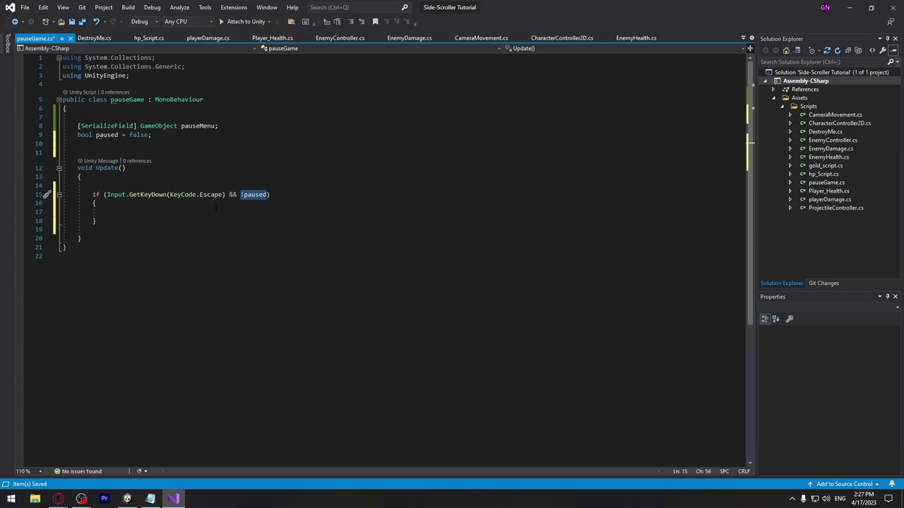
pyautogui.click(113, 213)
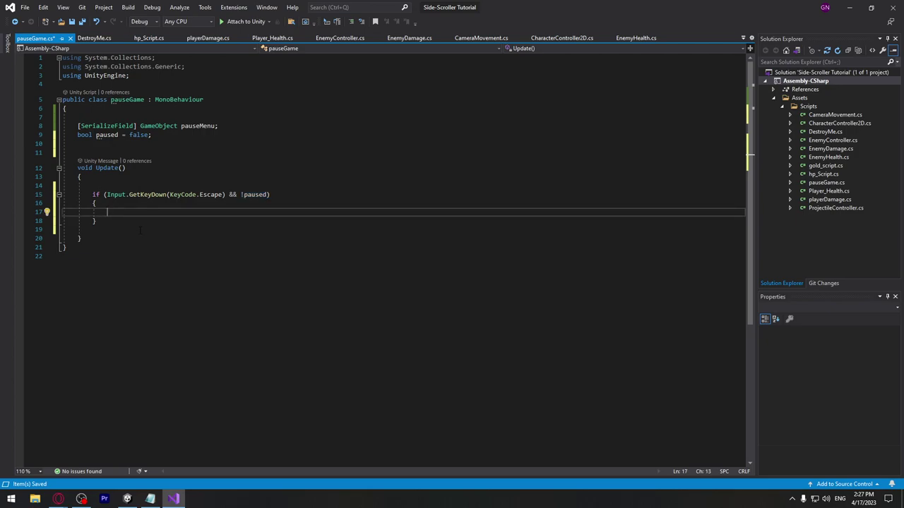
pyautogui.doubleClick(194, 126)
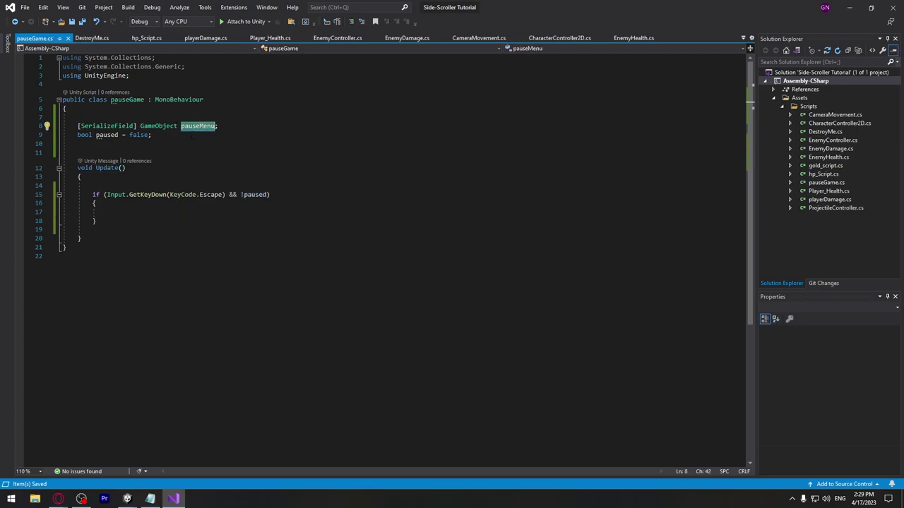
# Write 'pauseMenu.SetActive(true);' inside the Escape if block.
pyautogui.click(134, 212)
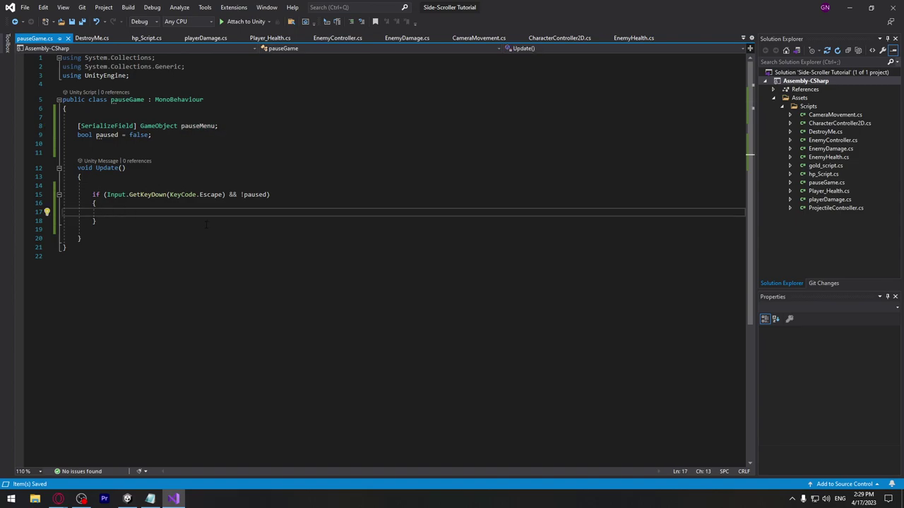
pyautogui.write('pauseM')
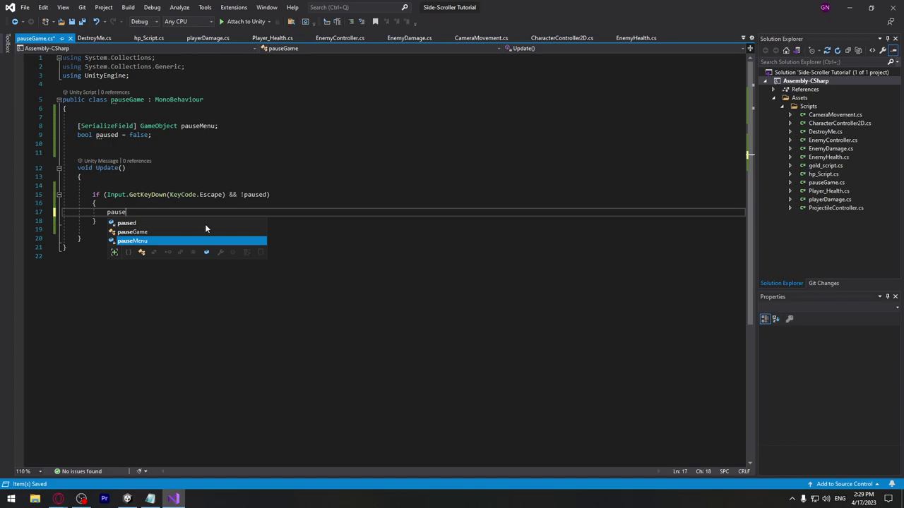
pyautogui.press('Tab')
pyautogui.write('.s')
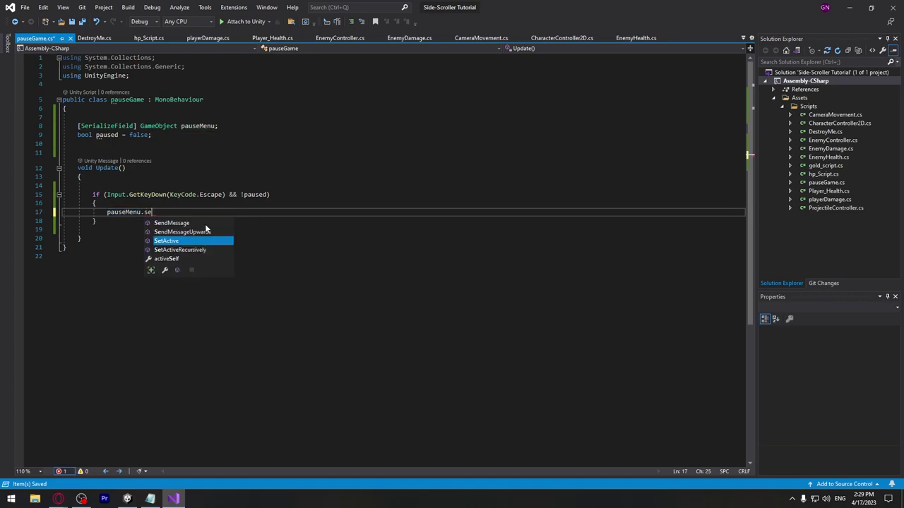
pyautogui.write('etc')
pyautogui.press('Tab')
pyautogui.write('(')
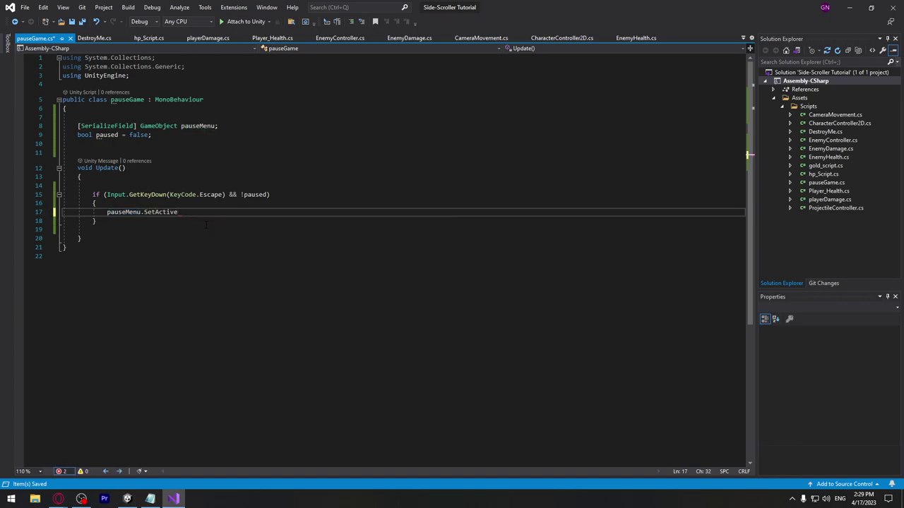
pyautogui.write(')')
pyautogui.press('Left')
pyautogui.write('tru')
pyautogui.press('Tab')
pyautogui.press('Right')
pyautogui.write(';')
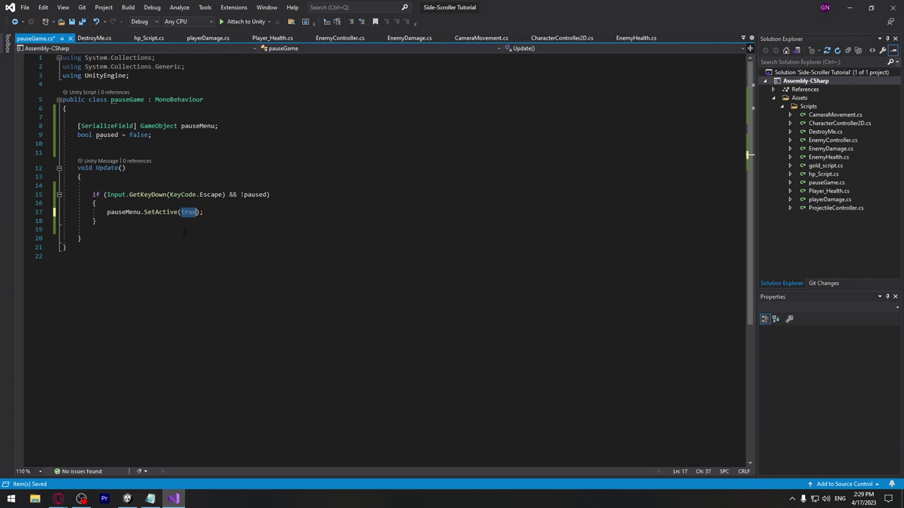
pyautogui.click(136, 500)
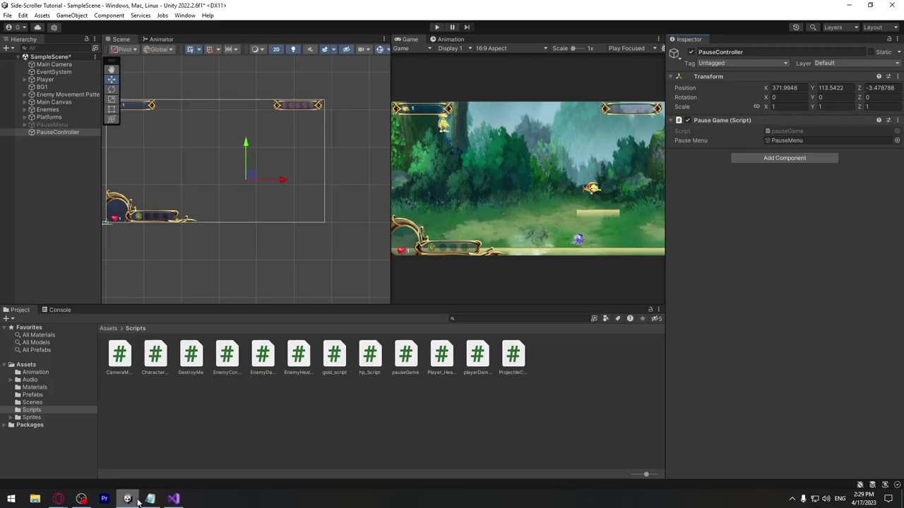
# Toggle PauseMenu active on and off to preview the 'Paused...' overlay, leaving it hidden.
pyautogui.click(51, 124)
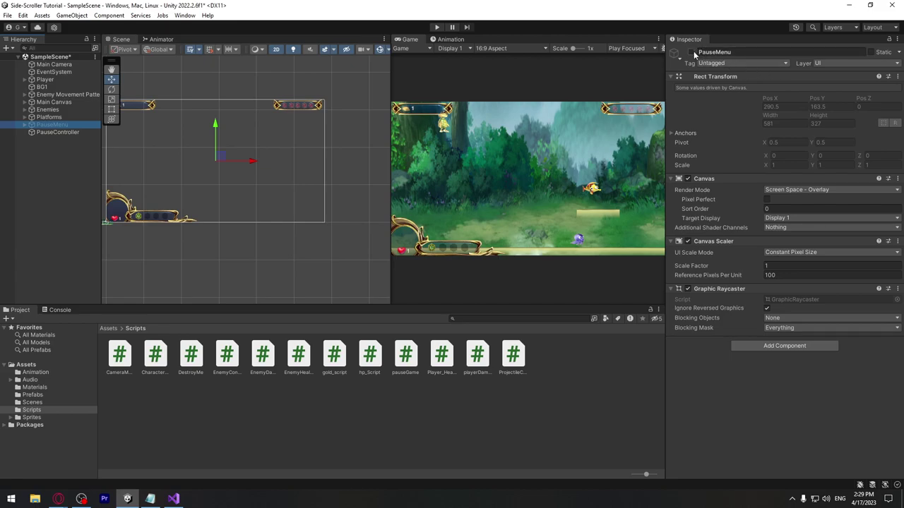
pyautogui.click(692, 52)
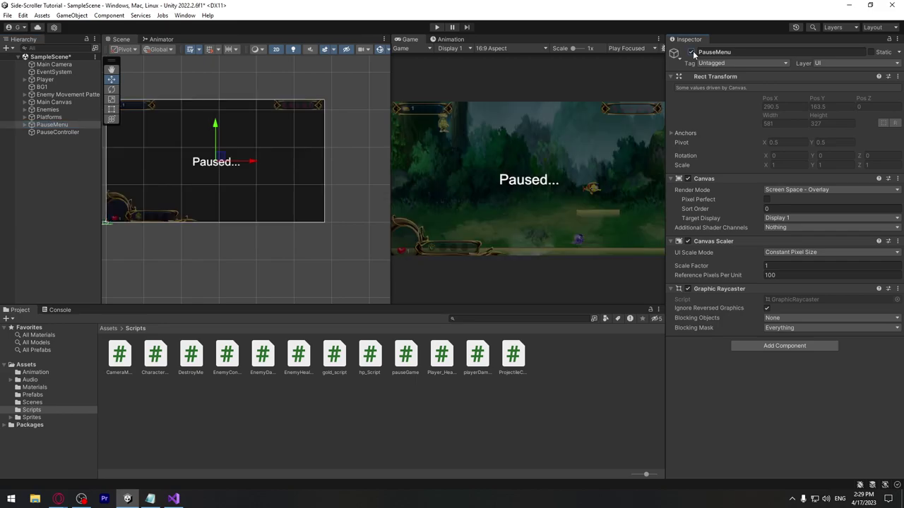
pyautogui.click(692, 51)
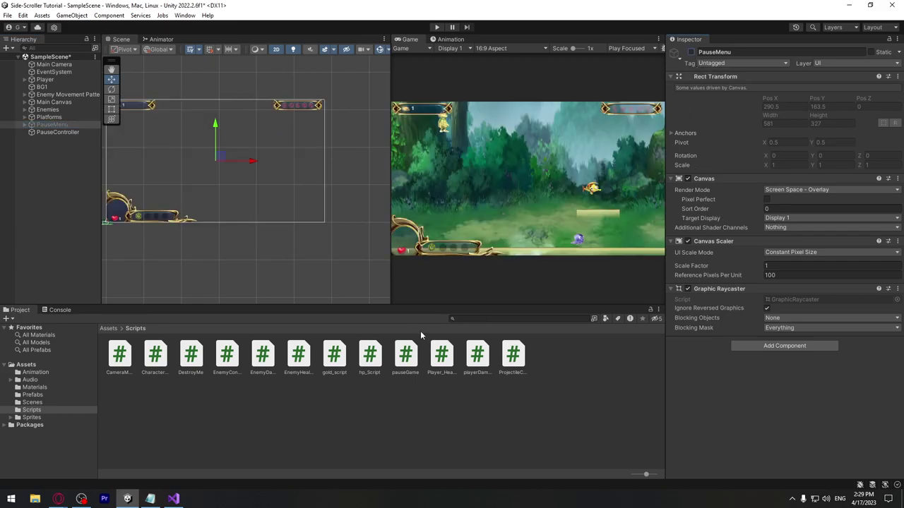
pyautogui.click(174, 499)
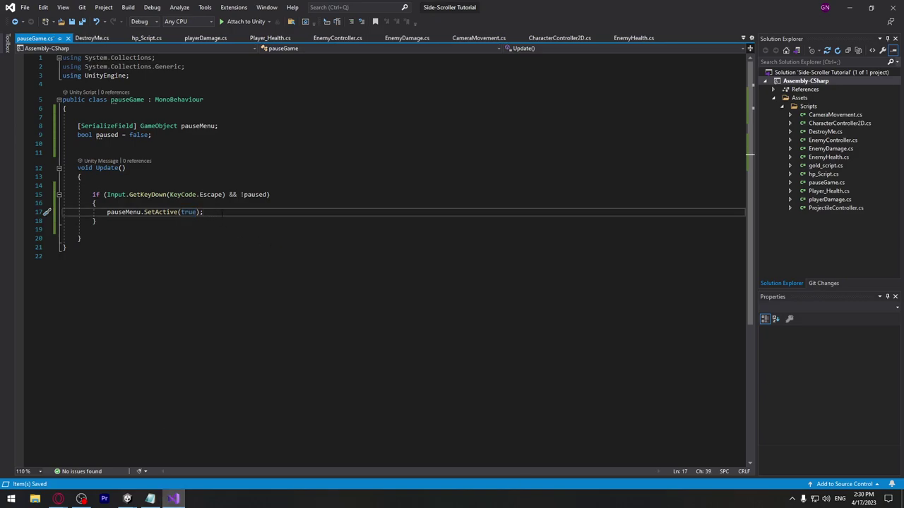
# Add 'Time.timeScale = 0;' below the SetActive call in the Escape branch.
pyautogui.press('Return')
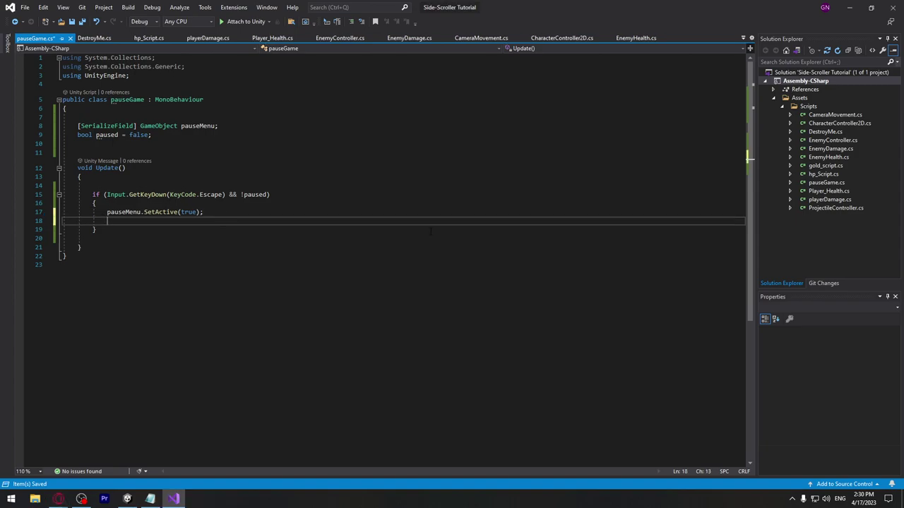
pyautogui.write('Time')
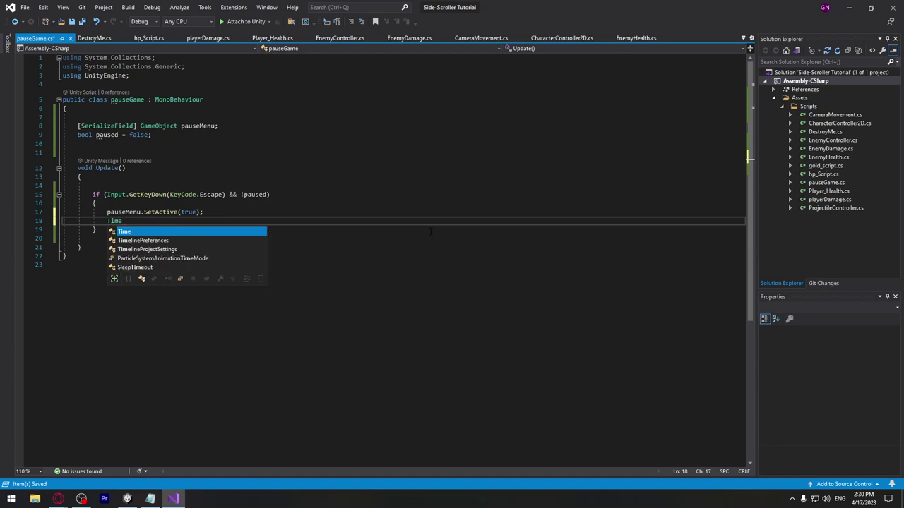
pyautogui.write('.timeS')
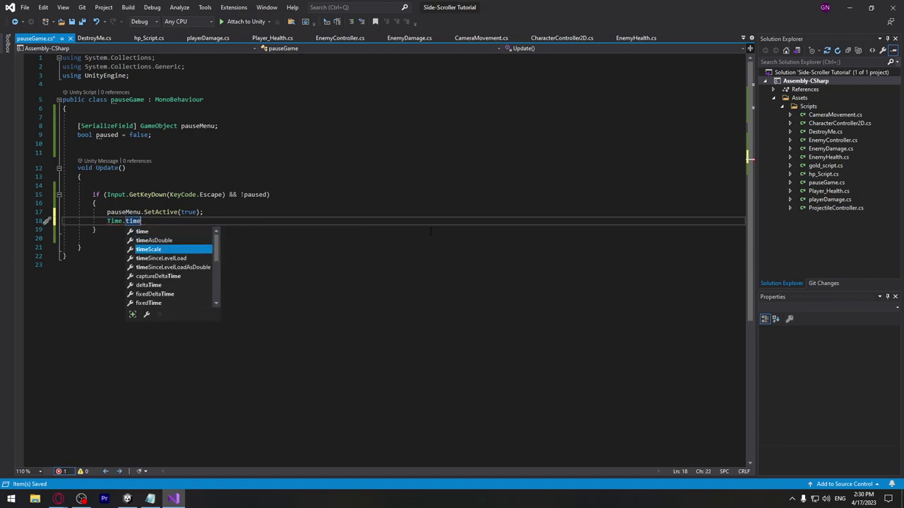
pyautogui.press('Tab')
pyautogui.write('= 0')
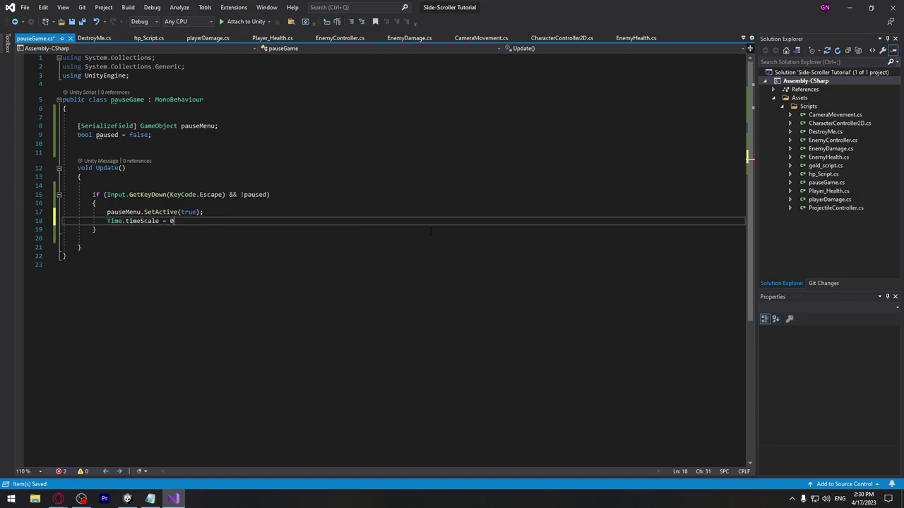
pyautogui.write(';')
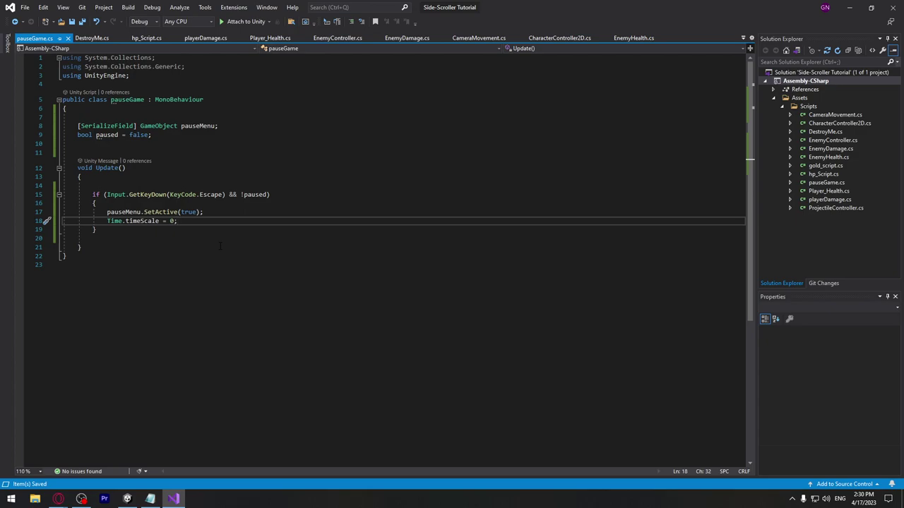
# Add 'paused = true;' under the timeScale line and save pauseGame.cs.
pyautogui.doubleClick(254, 194)
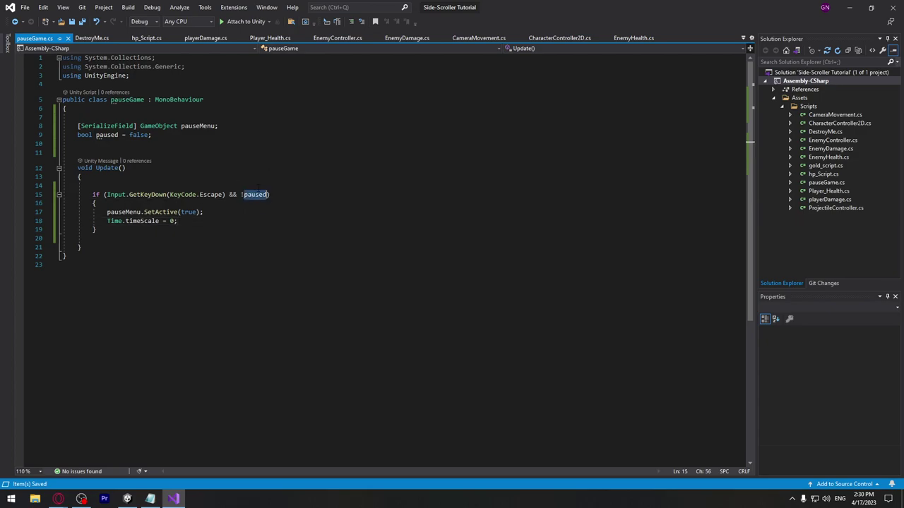
pyautogui.click(188, 221)
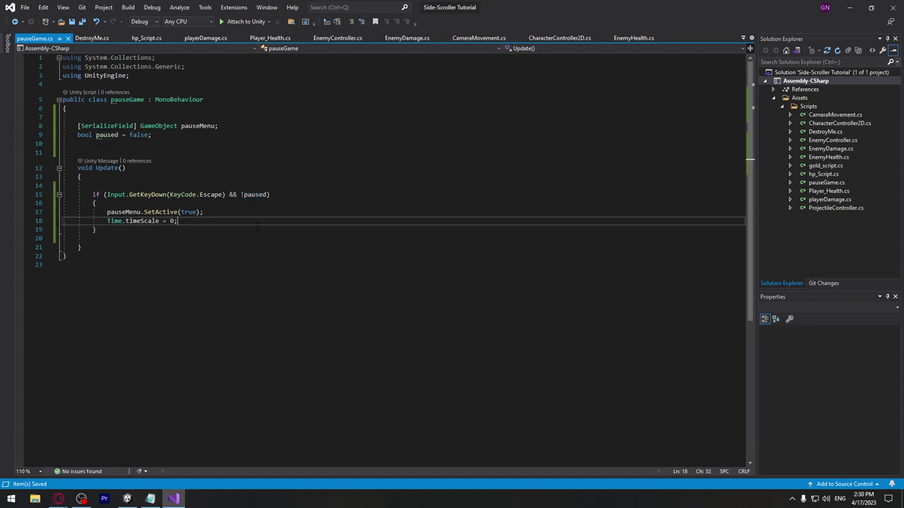
pyautogui.press('Return')
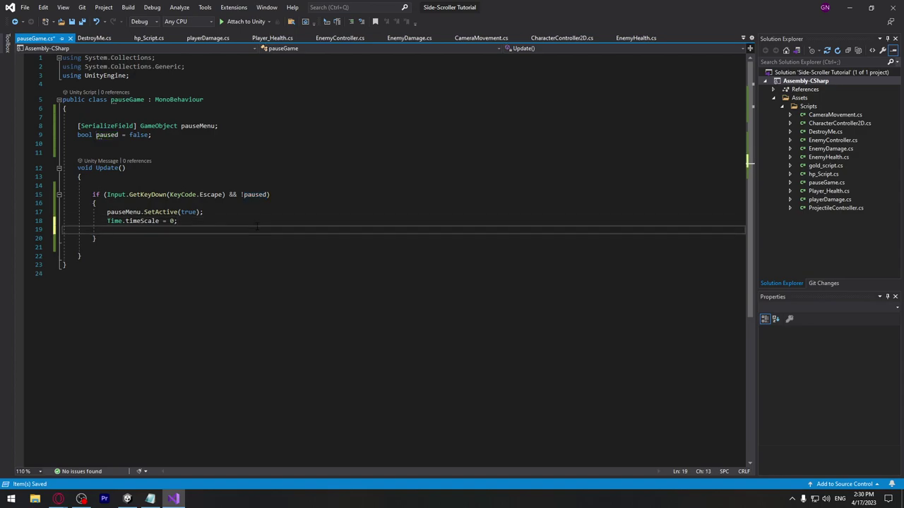
pyautogui.write('paused')
pyautogui.write(' = tur')
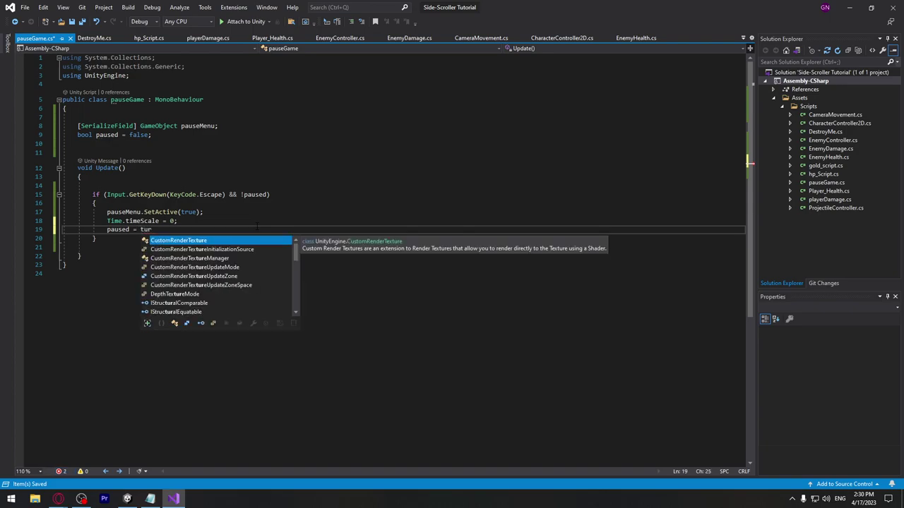
pyautogui.press('BackSpace')
pyautogui.press('BackSpace')
pyautogui.write('rue')
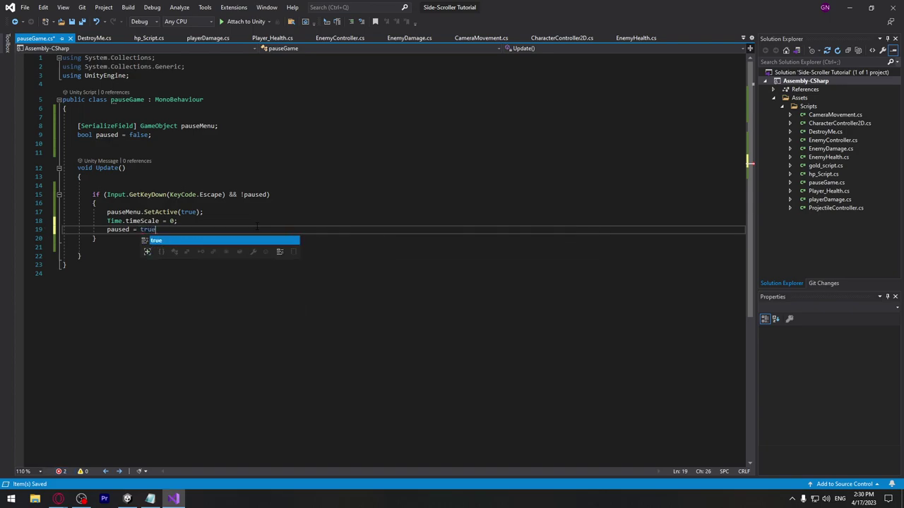
pyautogui.write(';')
pyautogui.press('Down')
pyautogui.hotkey('ctrl', 's')
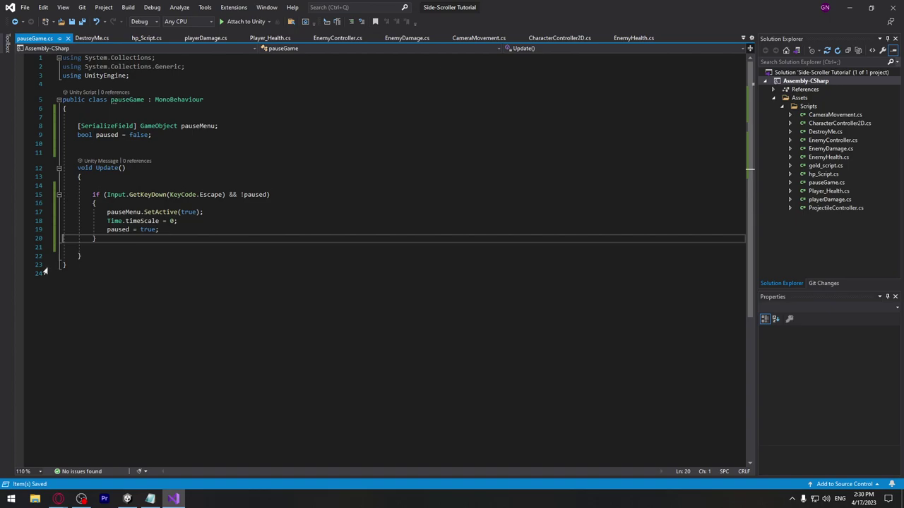
pyautogui.moveTo(159, 229); pyautogui.dragTo(107, 229)
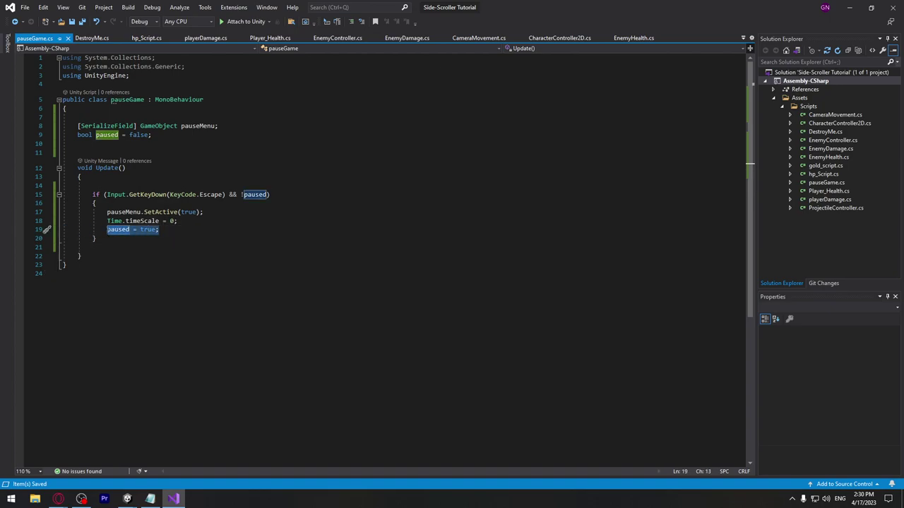
pyautogui.click(107, 242)
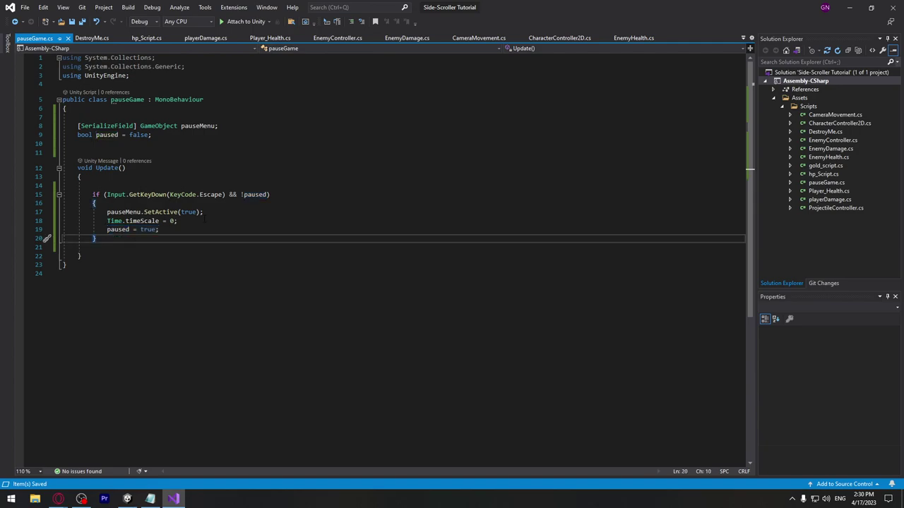
# Add an else-if branch checking the Escape key press && paused, with an empty braced body.
pyautogui.press('Return')
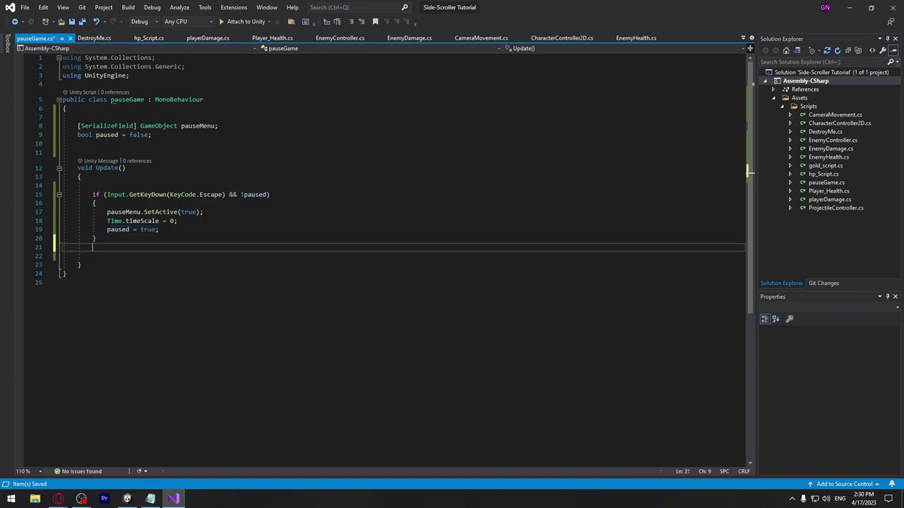
pyautogui.hotkey('ctrl', 'space')
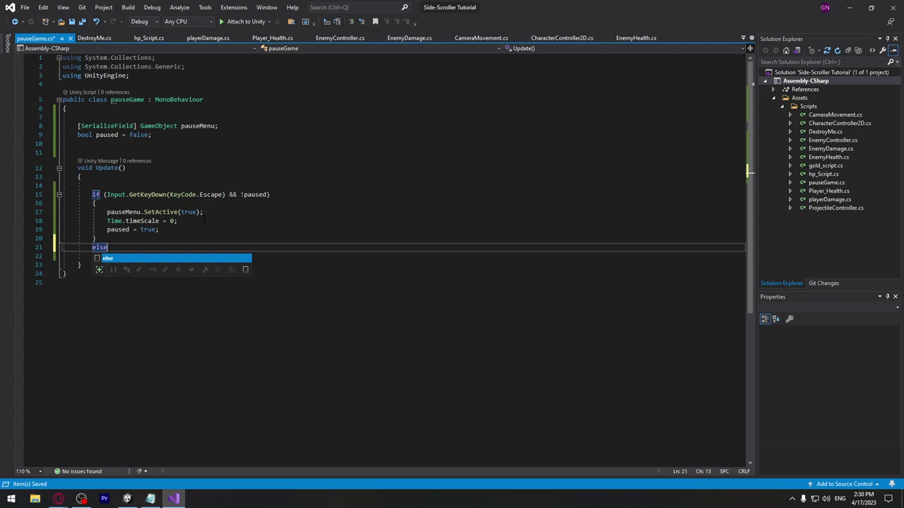
pyautogui.write('se if')
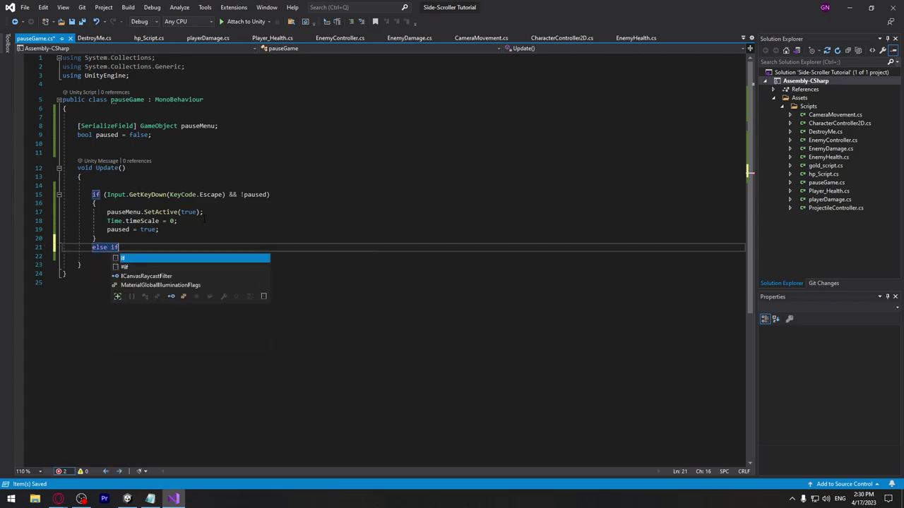
pyautogui.write(' ()')
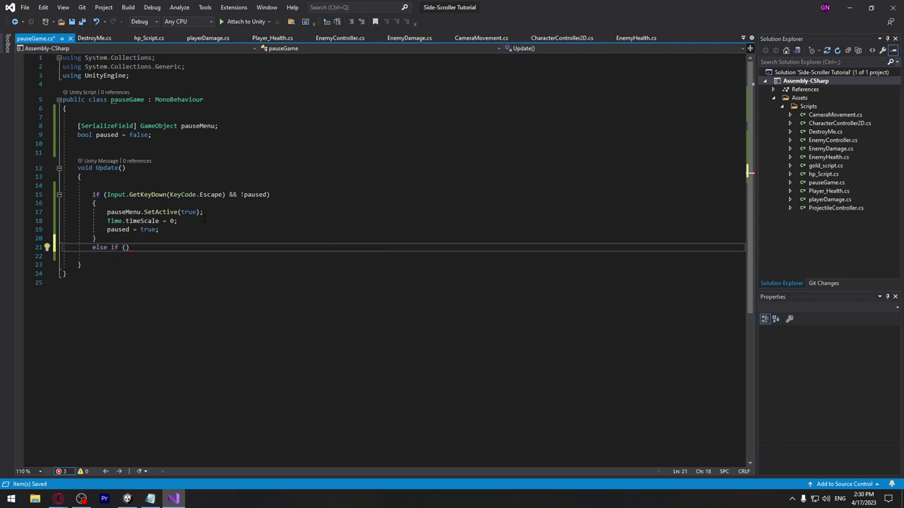
pyautogui.moveTo(107, 194); pyautogui.dragTo(226, 194)
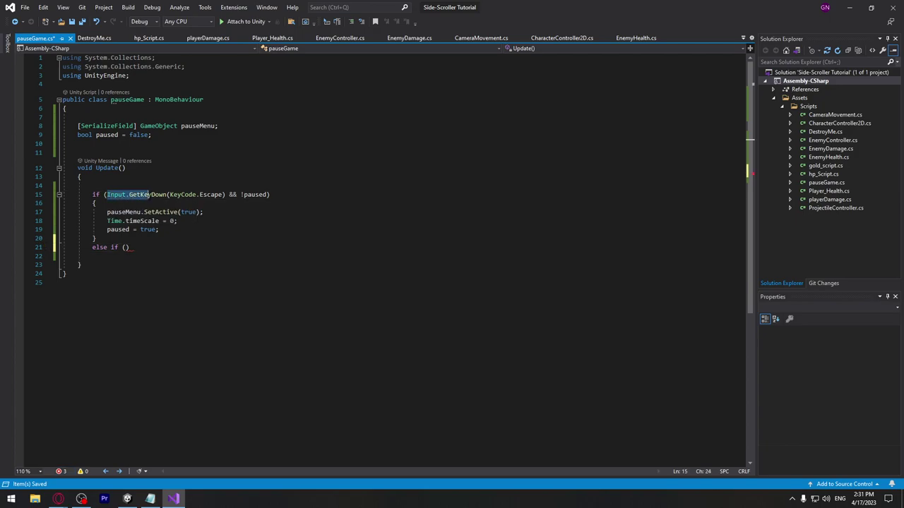
pyautogui.hotkey('ctrl', 'c')
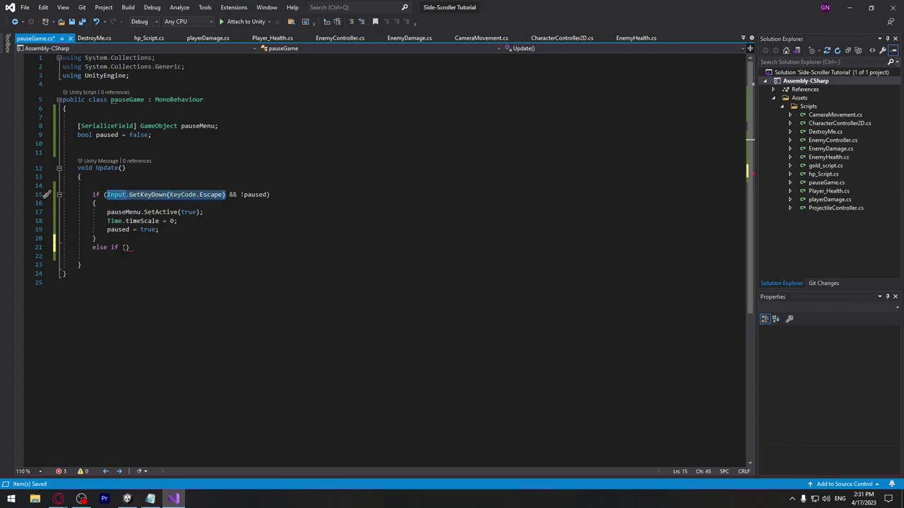
pyautogui.click(125, 248)
pyautogui.hotkey('ctrl', 'v')
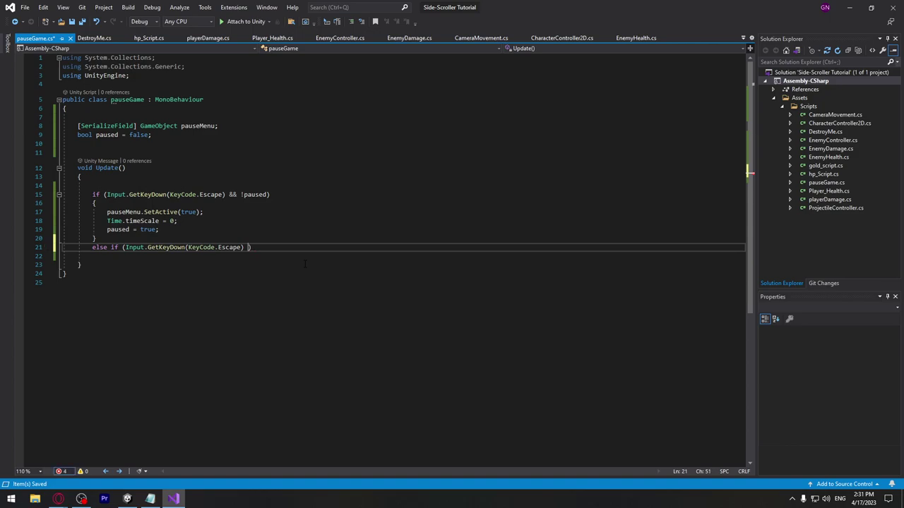
pyautogui.write('&& ')
pyautogui.write('paused')
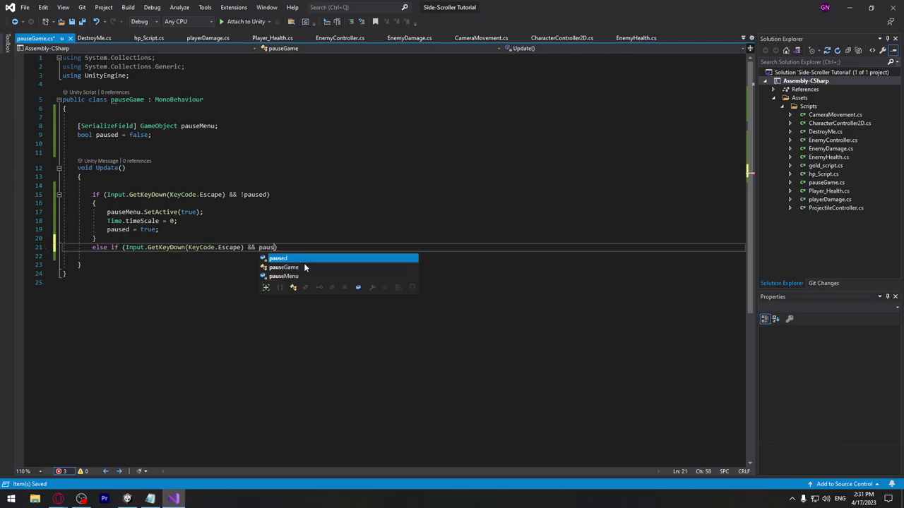
pyautogui.press('Return')
pyautogui.press('Down')
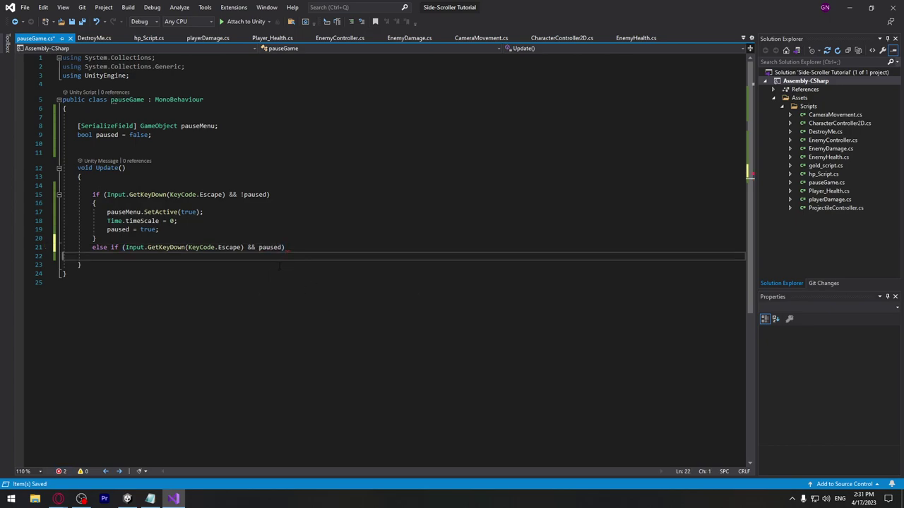
pyautogui.press('BackSpace')
pyautogui.press('Return')
pyautogui.write('{')
pyautogui.press('Return')
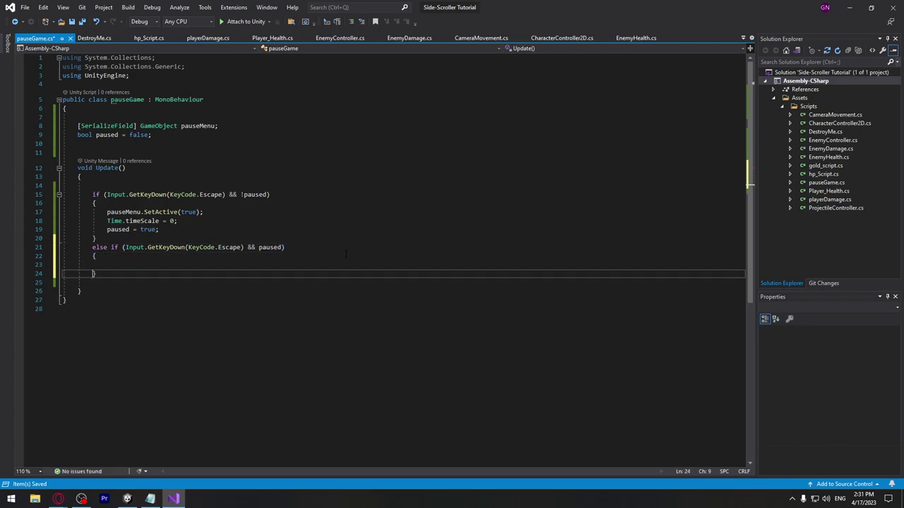
pyautogui.press('Up')
# Put 'pauseMenu.SetActive(false);' inside the else-if branch.
pyautogui.moveTo(203, 212); pyautogui.dragTo(104, 212)
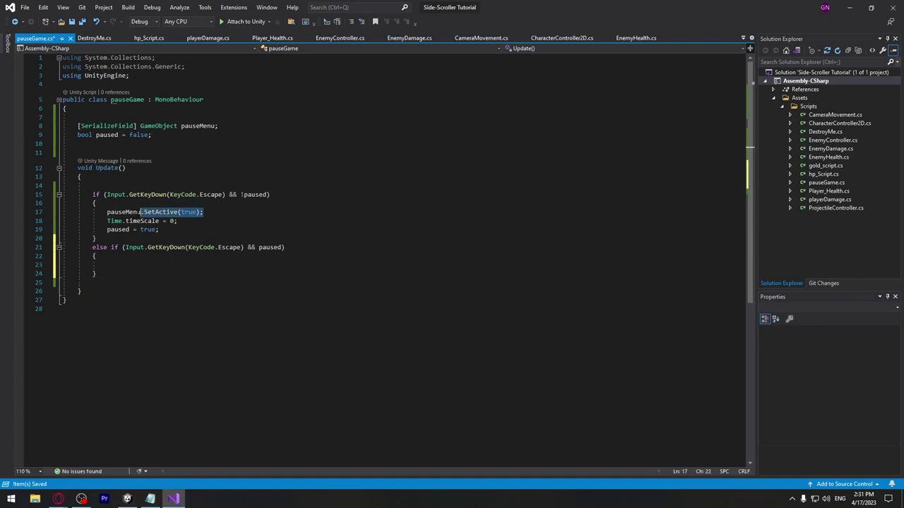
pyautogui.hotkey('ctrl', 'c')
pyautogui.click(121, 265)
pyautogui.hotkey('ctrl', 'v')
pyautogui.doubleClick(189, 265)
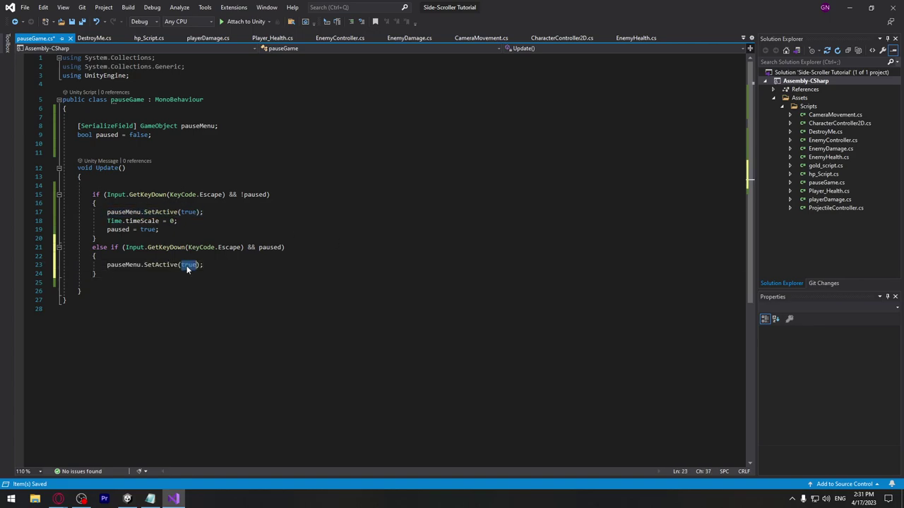
pyautogui.write('false')
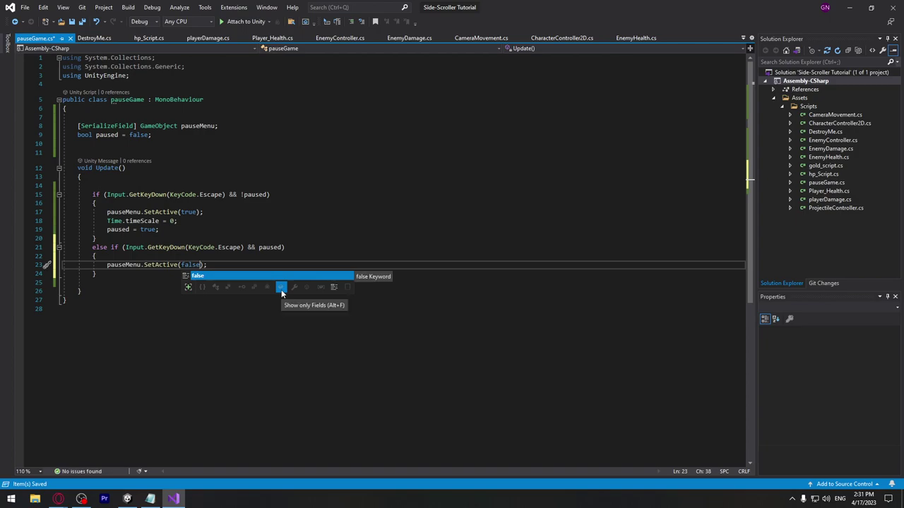
pyautogui.press('End')
pyautogui.press('Return')
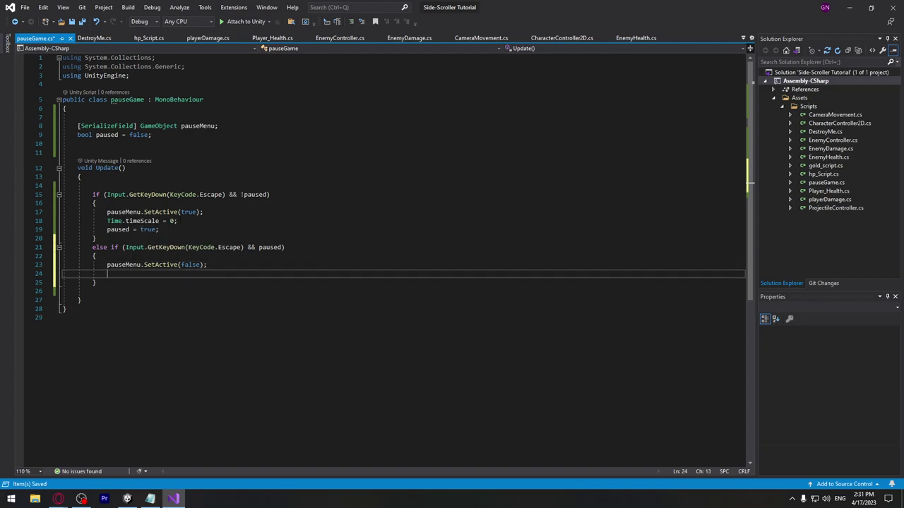
# Add 'Time.timeScale = 1;' to the else-if branch.
pyautogui.moveTo(177, 221); pyautogui.dragTo(107, 221)
pyautogui.hotkey('ctrl', 'c')
pyautogui.click(117, 274)
pyautogui.hotkey('ctrl', 'v')
pyautogui.press('Left')
pyautogui.press('BackSpace')
pyautogui.write('1')
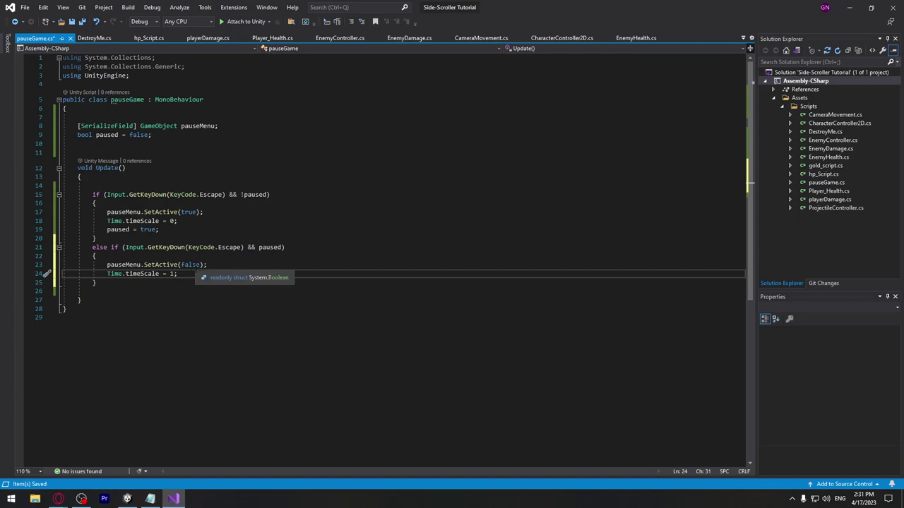
pyautogui.press('End')
pyautogui.press('Return')
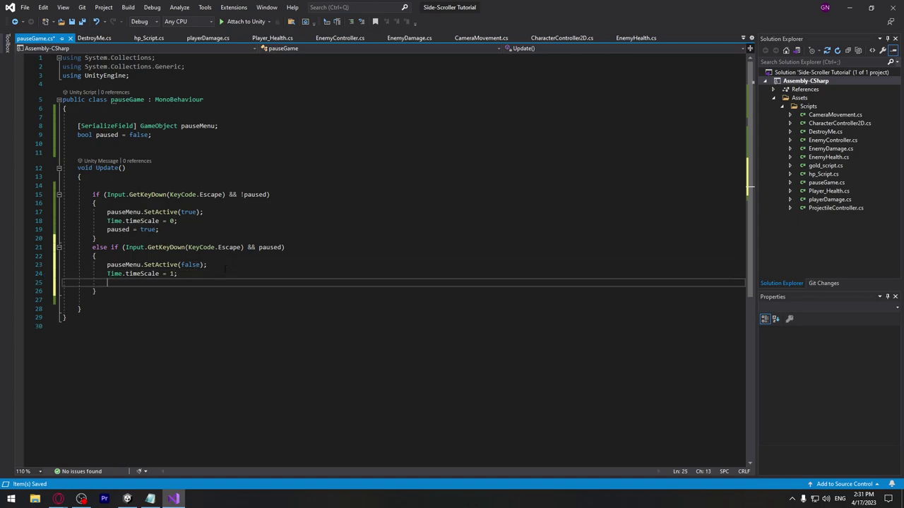
# Add 'paused = false;' to the branch and review the finished pause/resume logic.
pyautogui.moveTo(159, 230); pyautogui.dragTo(106, 229)
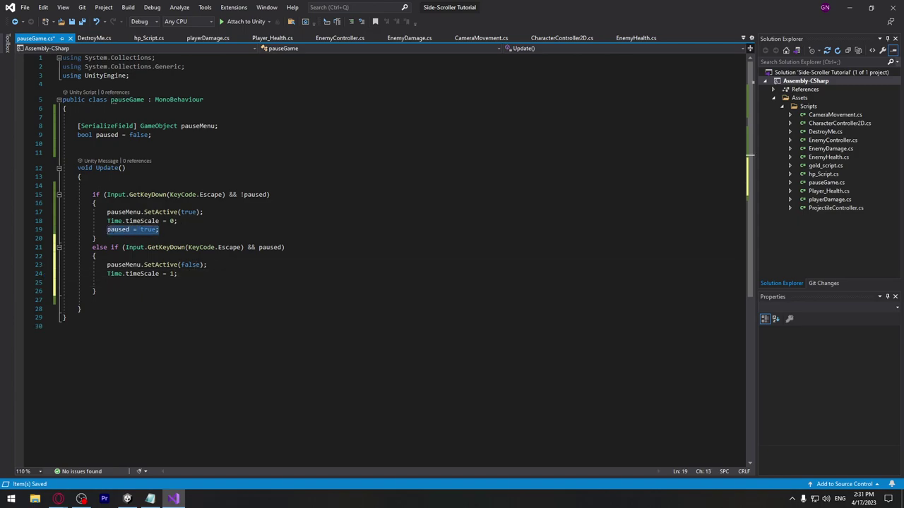
pyautogui.hotkey('ctrl', 'c')
pyautogui.click(107, 282)
pyautogui.hotkey('ctrl', 'v')
pyautogui.doubleClick(148, 282)
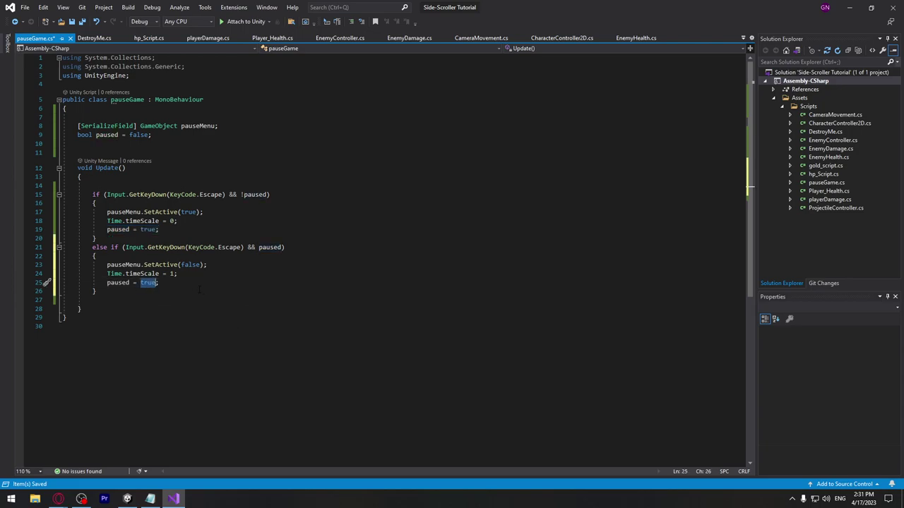
pyautogui.write('false')
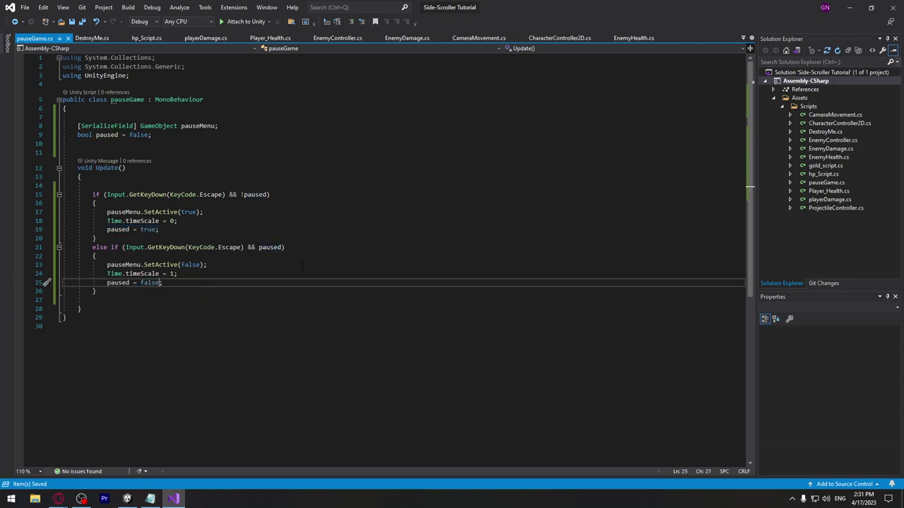
pyautogui.click(302, 266)
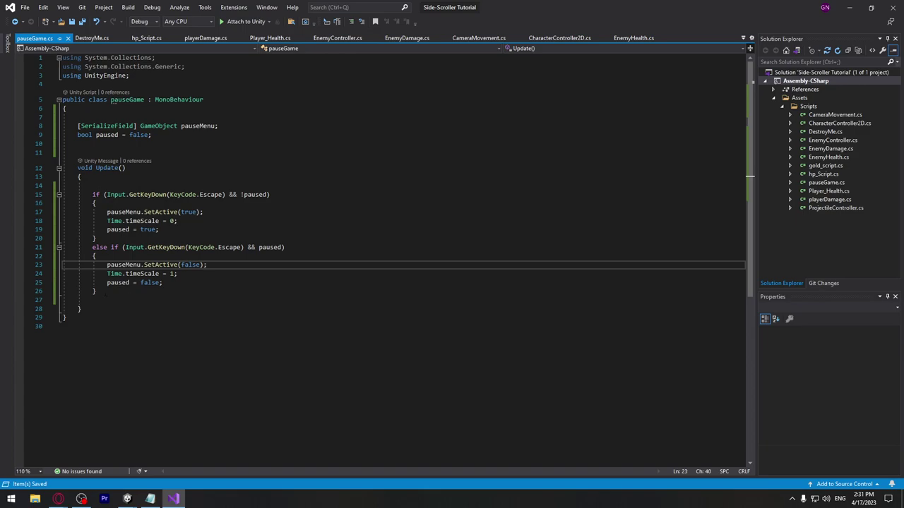
pyautogui.moveTo(105, 296); pyautogui.dragTo(87, 195)
pyautogui.click(248, 215)
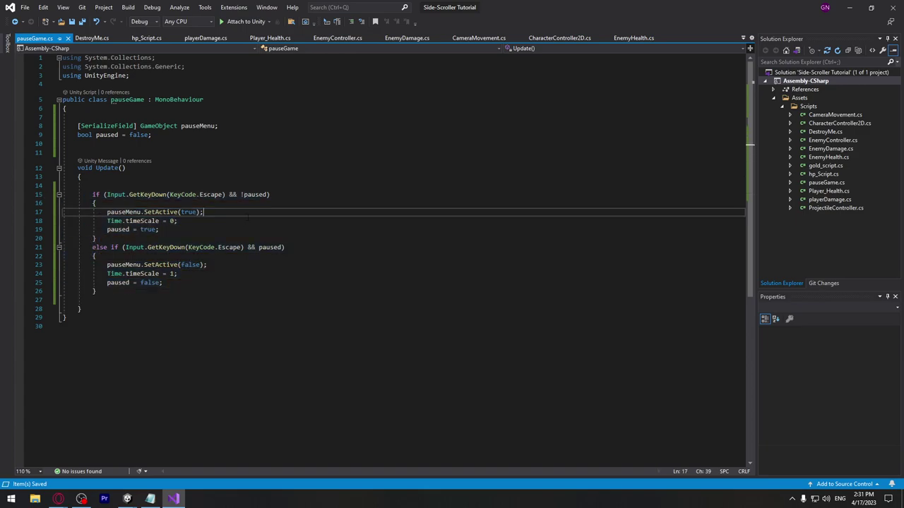
pyautogui.click(127, 499)
# Play the game, press Escape to show Paused..., Escape again to resume, then stop.
pyautogui.click(436, 28)
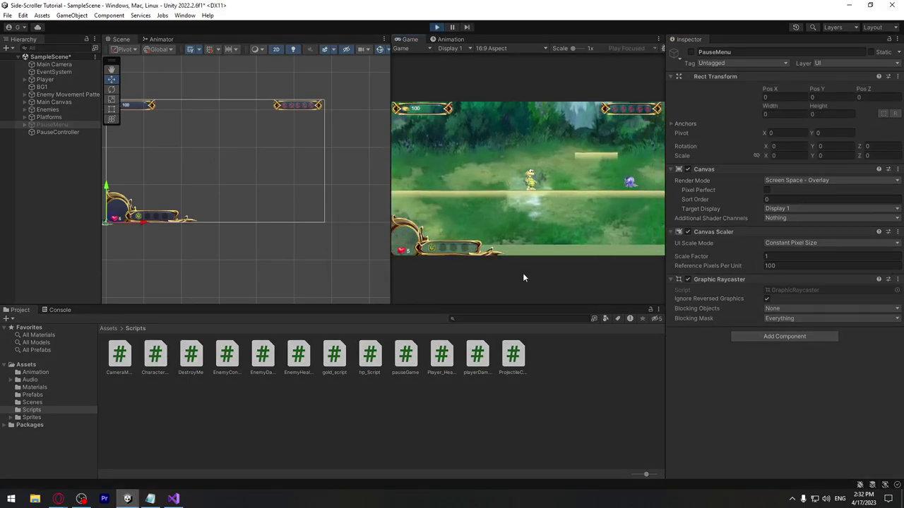
pyautogui.press('Escape')
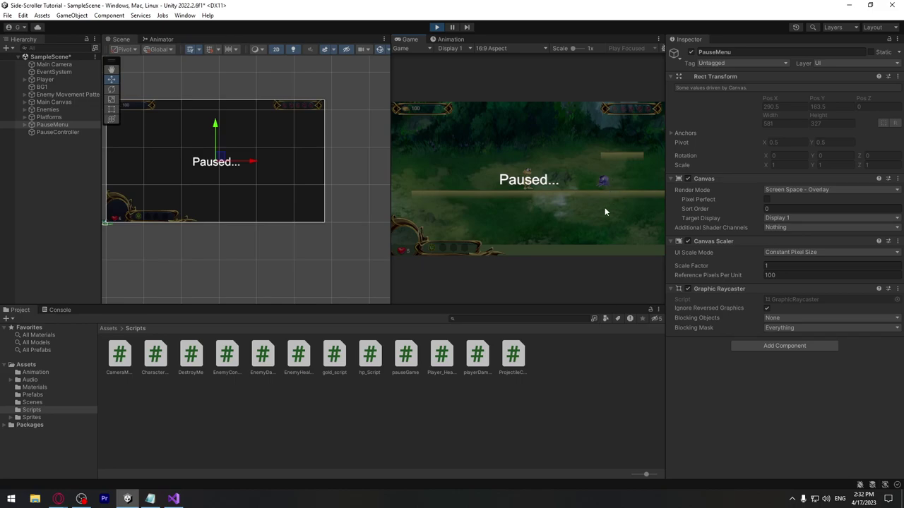
pyautogui.press('Escape')
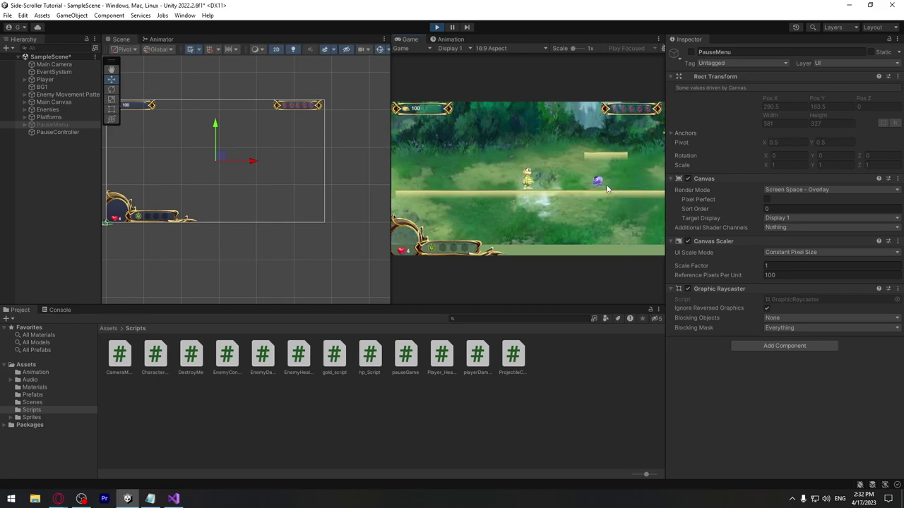
pyautogui.click(437, 27)
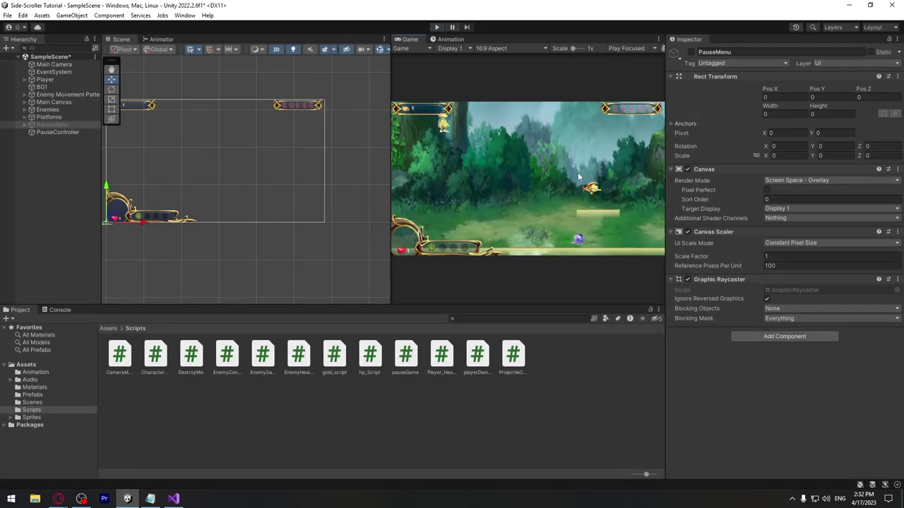
# Expand Enemies and move Enemy_oct down slightly to Y -3.638.
pyautogui.scroll(2, 206, 180)
pyautogui.scroll(3, 186, 210)
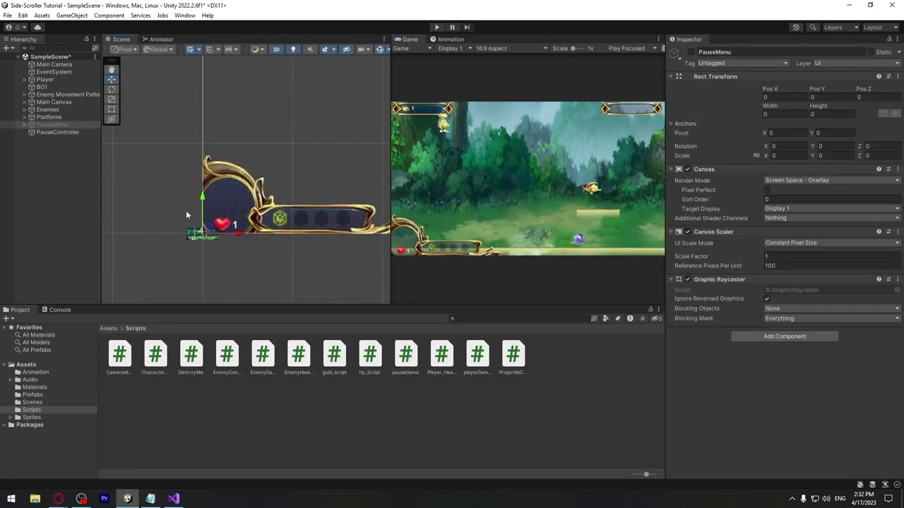
pyautogui.scroll(3, 216, 149)
pyautogui.scroll(3, 216, 125)
pyautogui.scroll(3, 212, 120)
pyautogui.scroll(2, 233, 138)
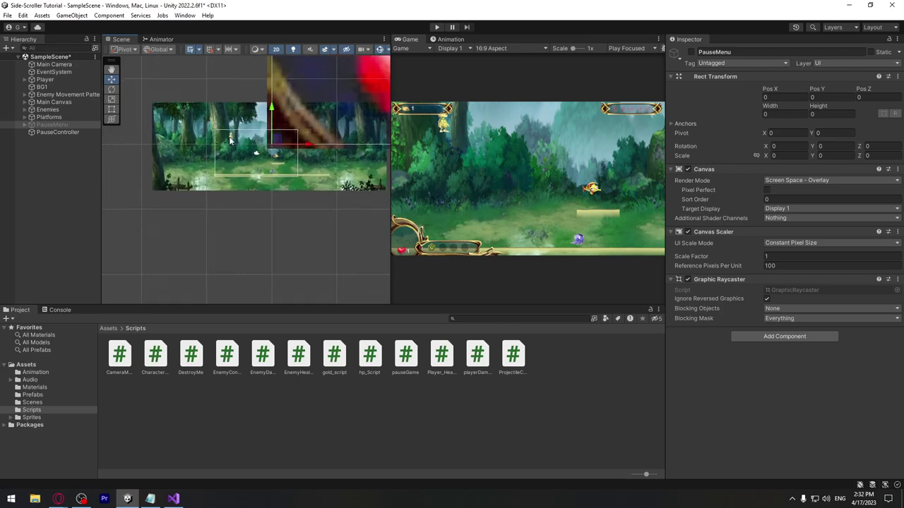
pyautogui.scroll(2, 262, 155)
pyautogui.scroll(2, 286, 174)
pyautogui.scroll(2, 286, 174)
pyautogui.scroll(2, 286, 175)
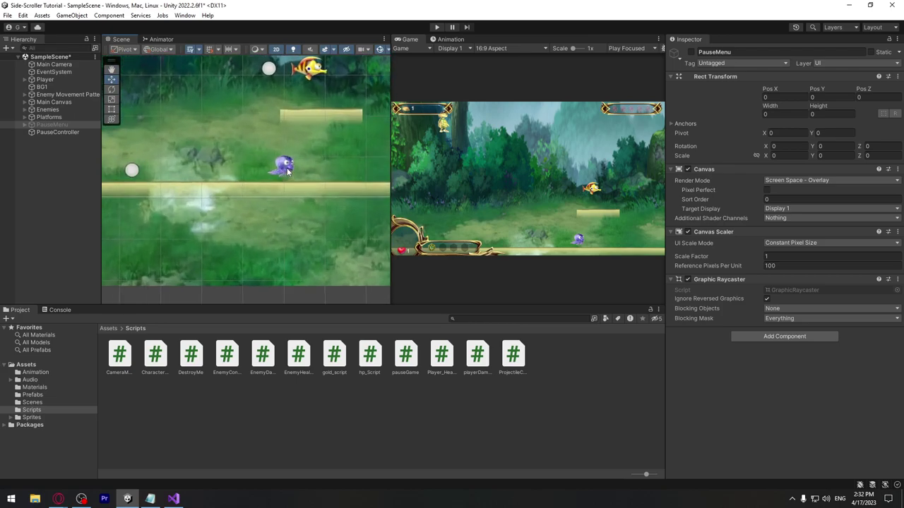
pyautogui.scroll(2, 286, 175)
pyautogui.moveTo(59, 120); pyautogui.dragTo(50, 125)
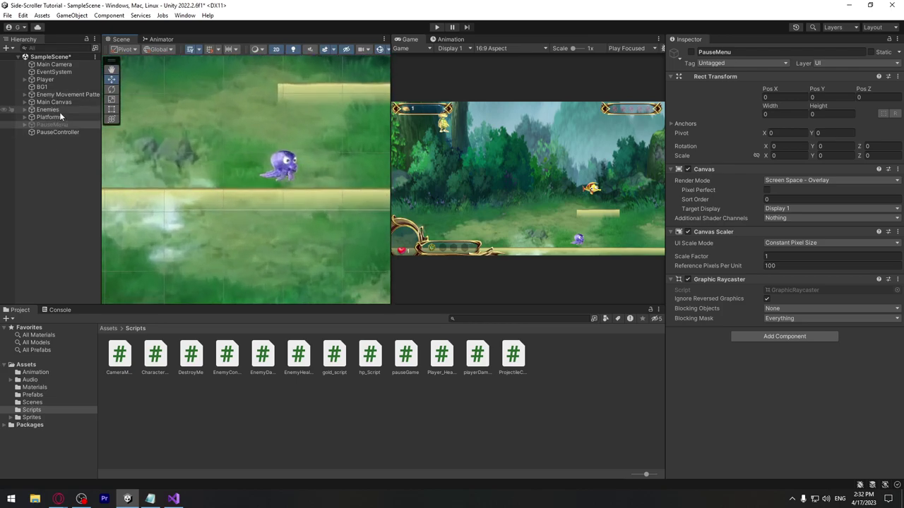
pyautogui.click(54, 118)
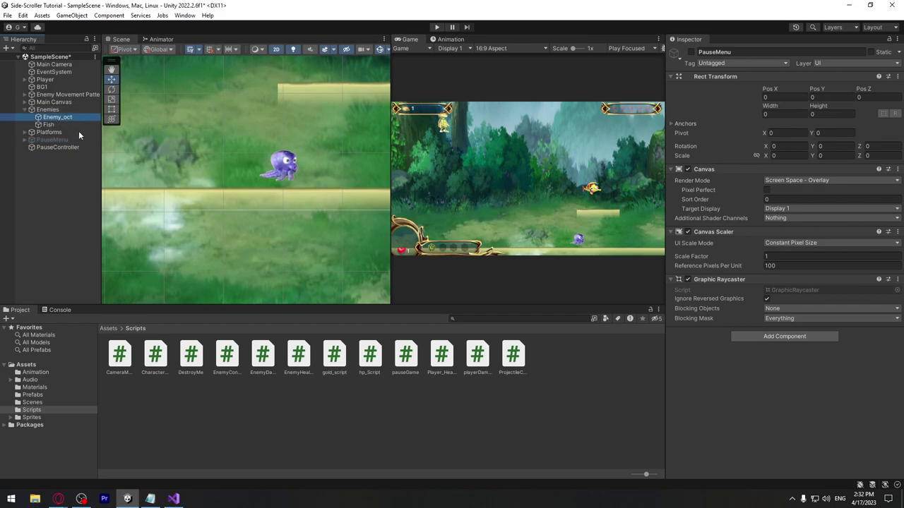
pyautogui.moveTo(283, 128); pyautogui.dragTo(283, 141)
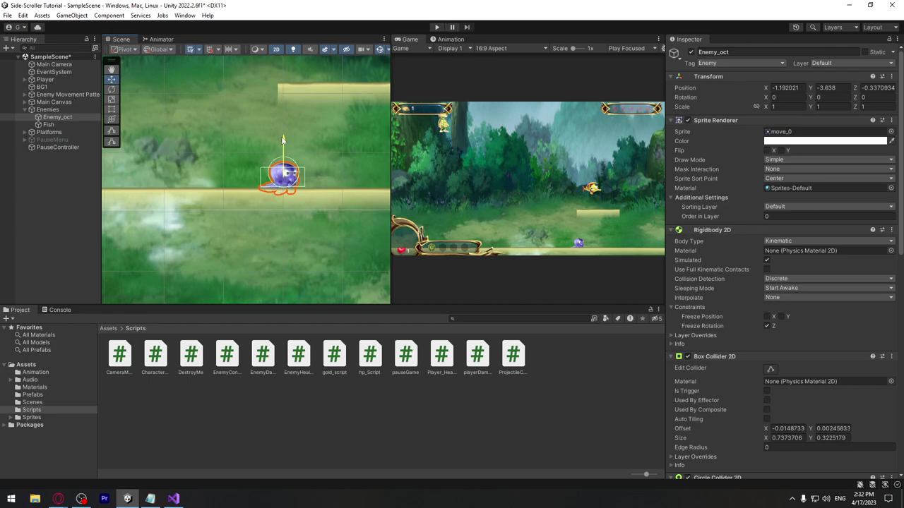
# Run the game again to test the repositioned enemy.
pyautogui.click(436, 26)
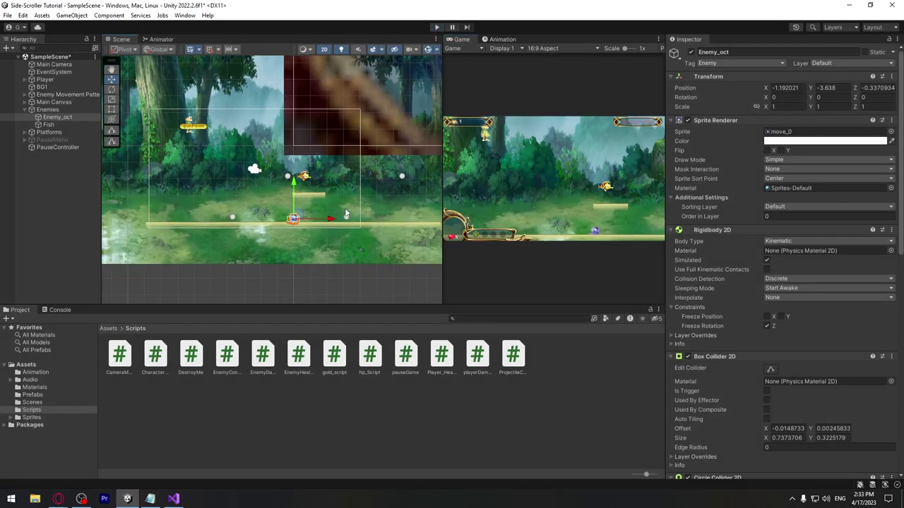
pyautogui.scroll(-2, 345, 214)
pyautogui.moveTo(369, 223); pyautogui.dragTo(347, 236, button='middle')
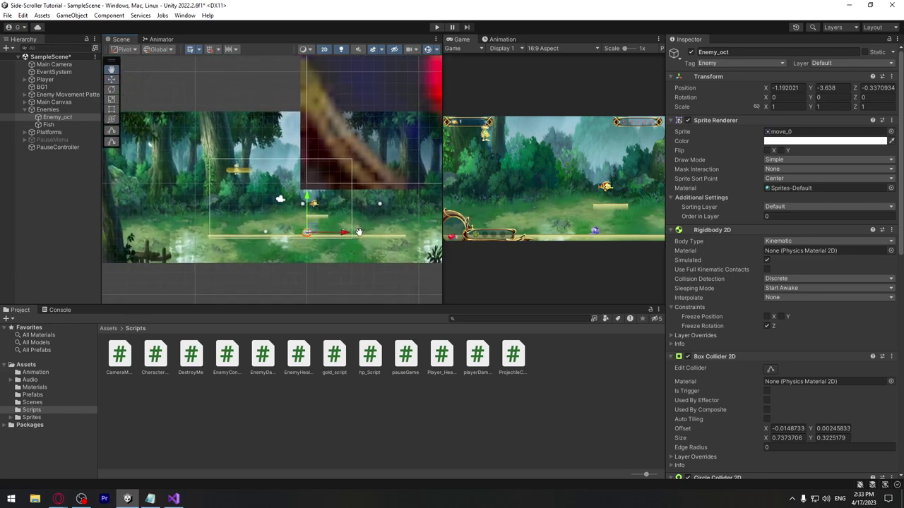